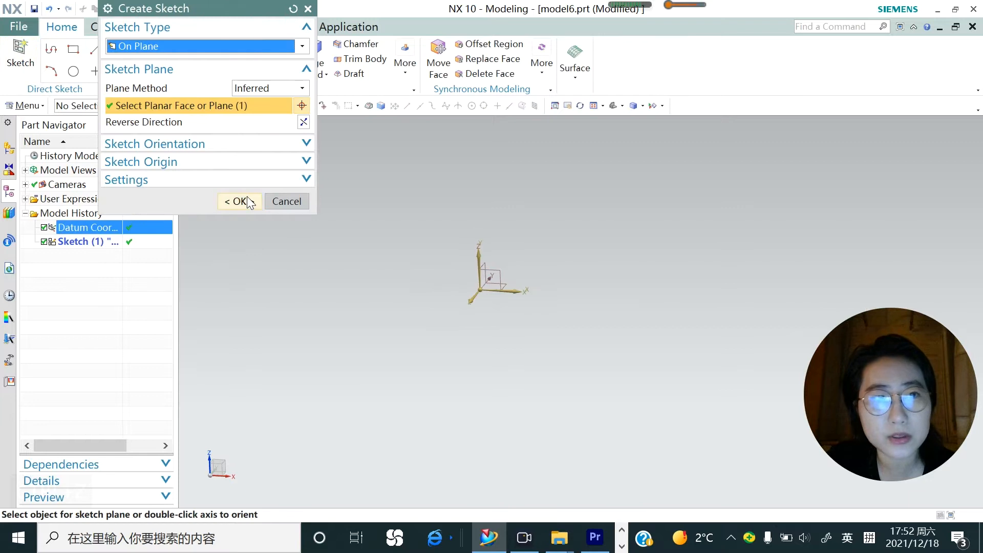
Sketch an open three-point arc arching over the origin on the selected datum plane
click(152, 50)
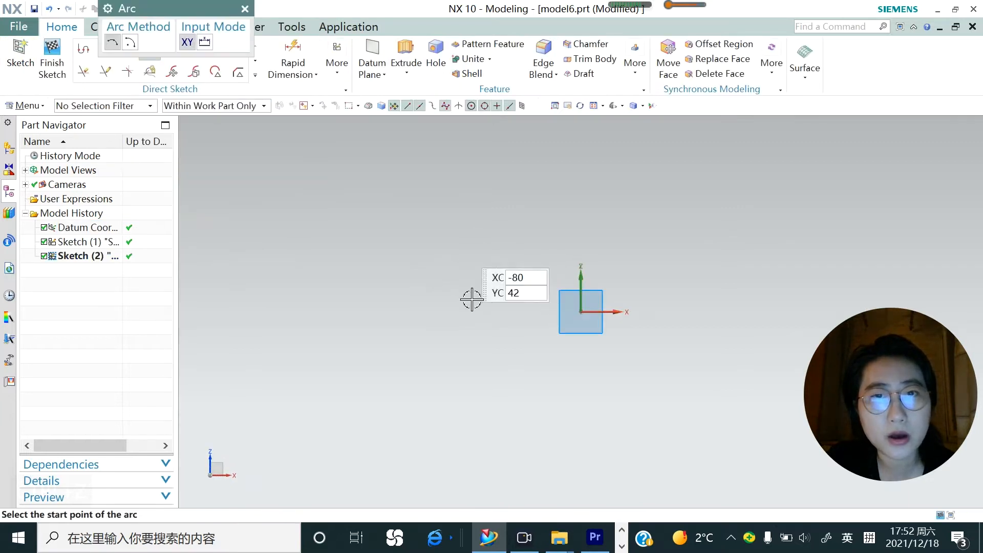
click(508, 313)
click(545, 280)
Extrude the arc into a curved sheet
click(408, 74)
click(422, 92)
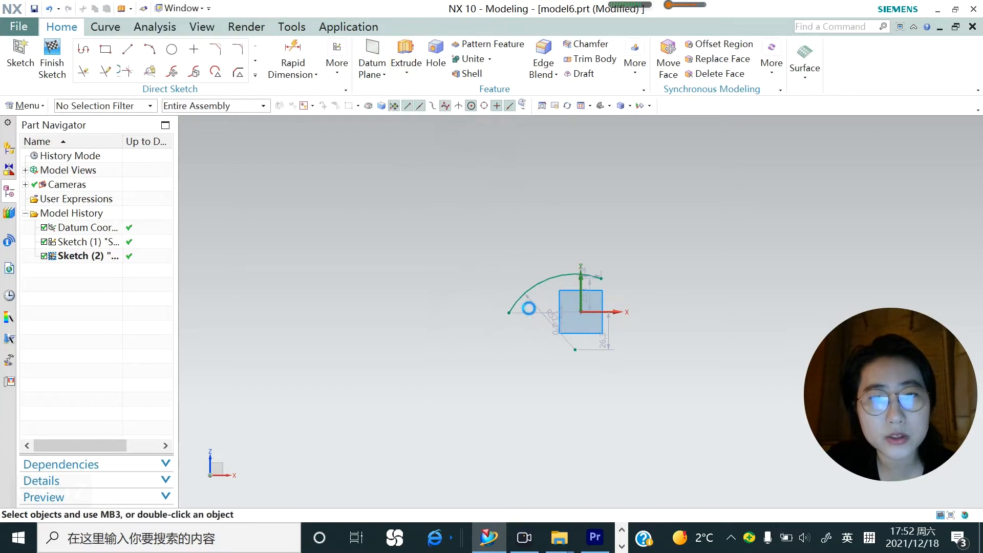
middle_drag(540, 332, 568, 389)
click(238, 450)
click(286, 451)
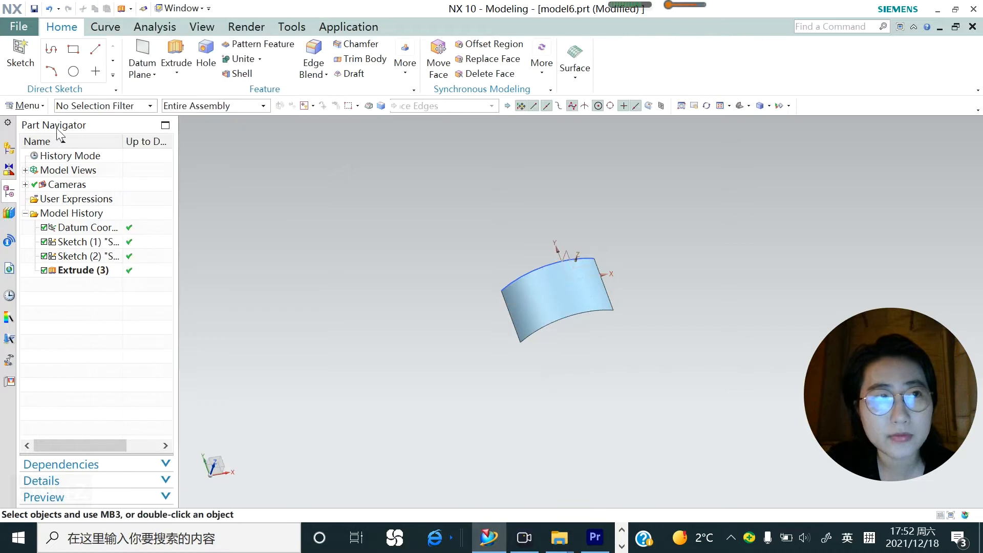
In a new XZ-plane sketch, draw a concave arc from the first arc's right end to about 110 mm right and 54 mm below the origin
click(20, 54)
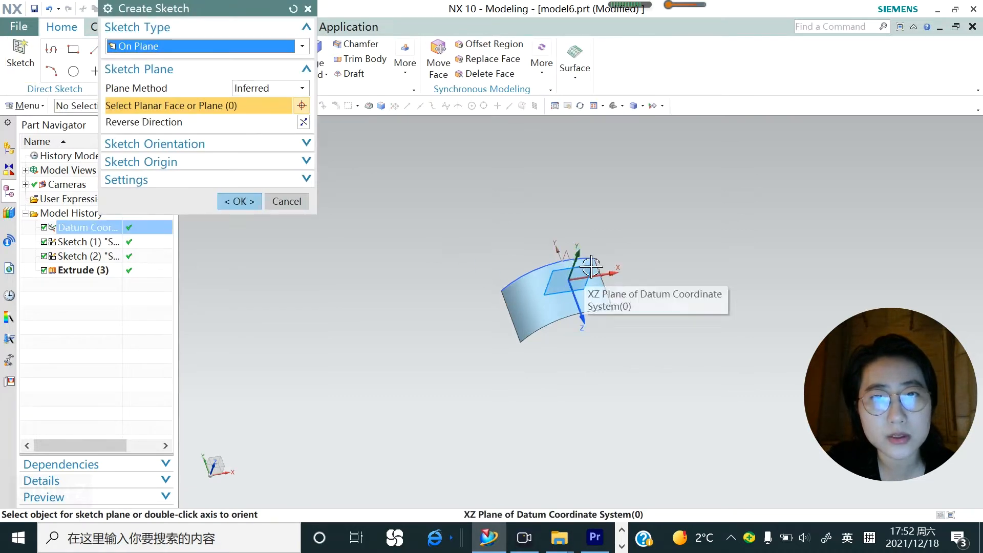
click(579, 283)
click(241, 201)
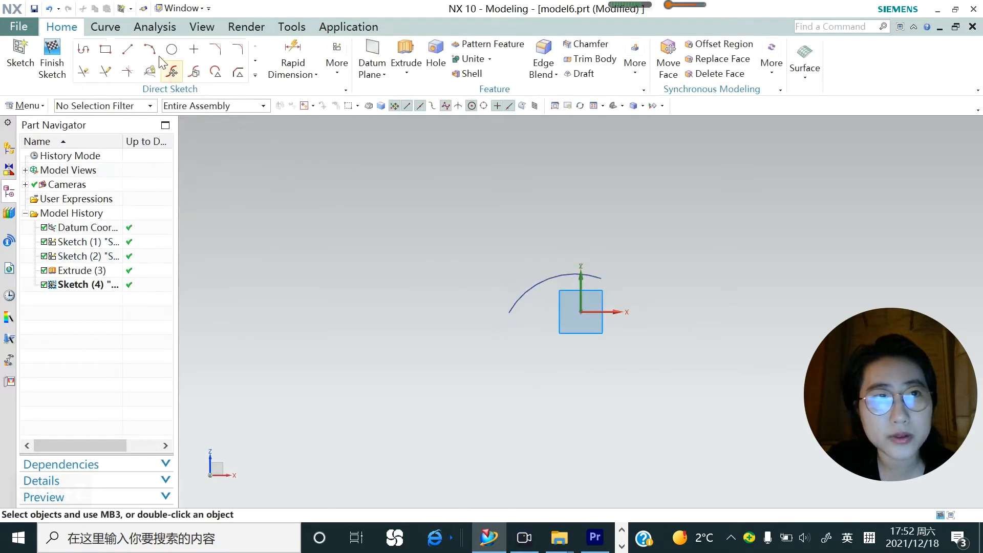
key(a)
click(601, 279)
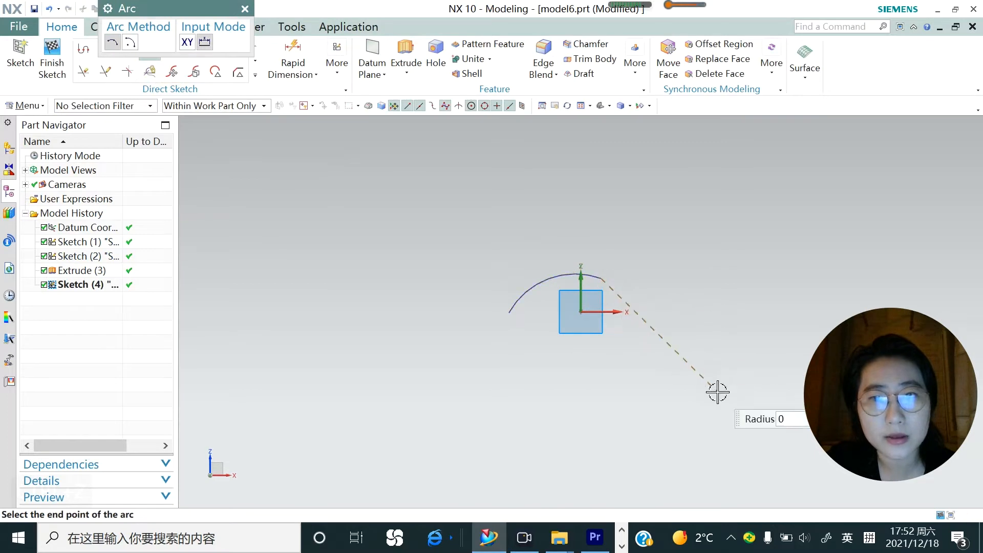
click(738, 390)
click(668, 348)
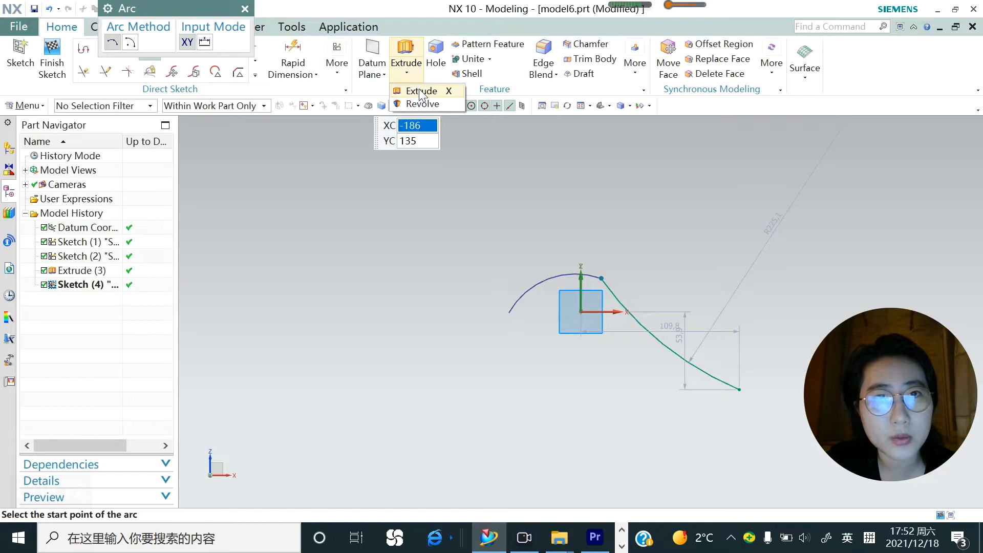
Extrude the concave arc 44 mm into a second sheet adjoining the first one
click(418, 74)
middle_drag(520, 347, 552, 390)
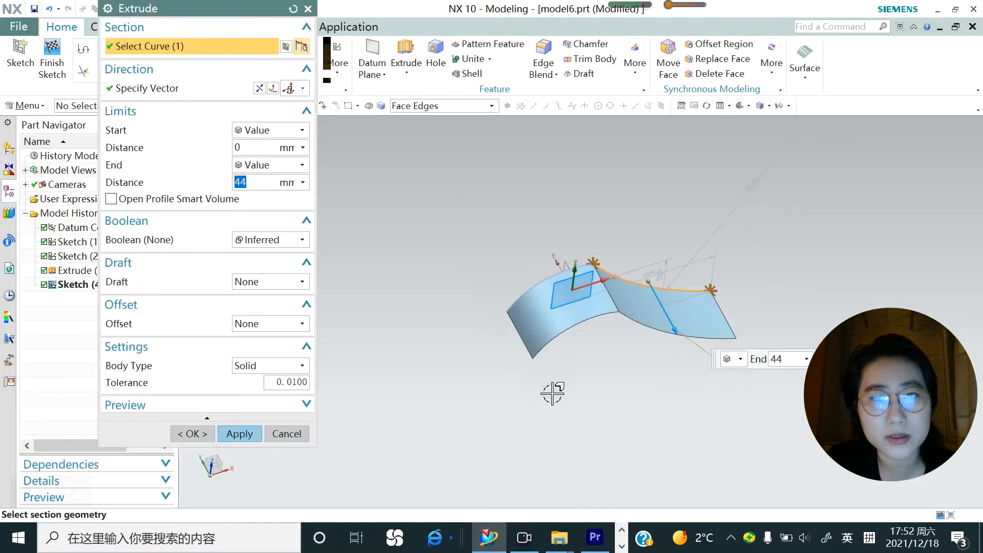
click(247, 440)
click(286, 433)
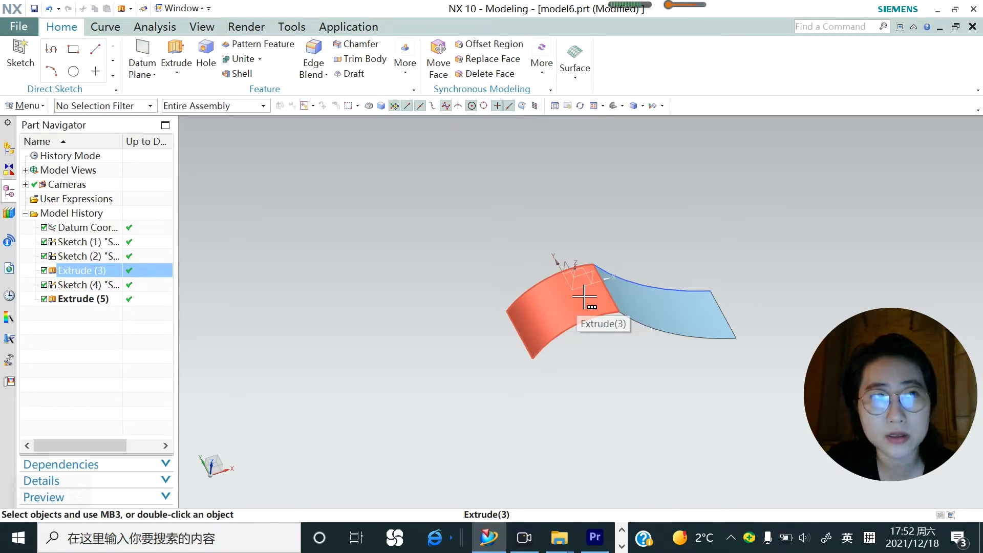
Sew the two curved sheets together, with the first sheet as target and the second as tool, and highlight the sew feature
click(37, 106)
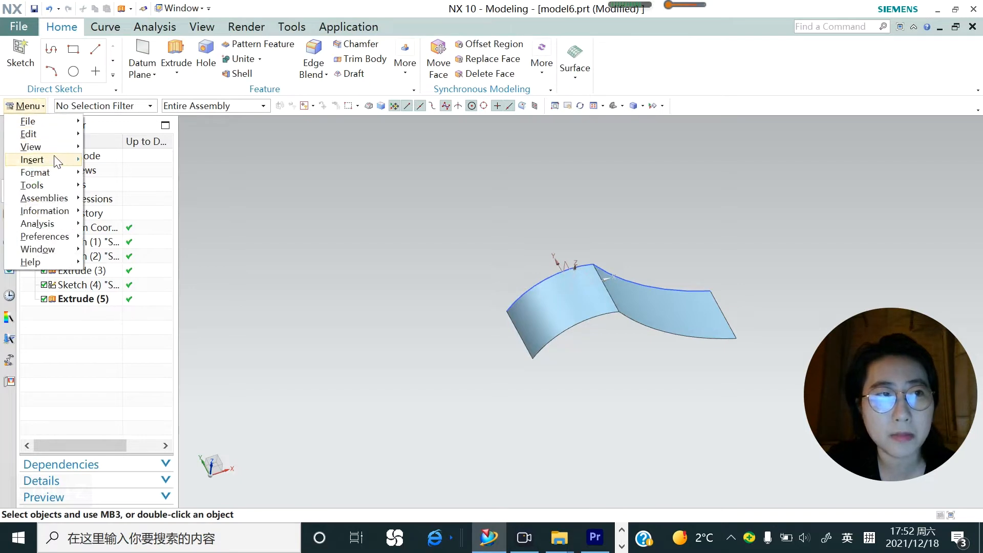
mouse_move(56, 161)
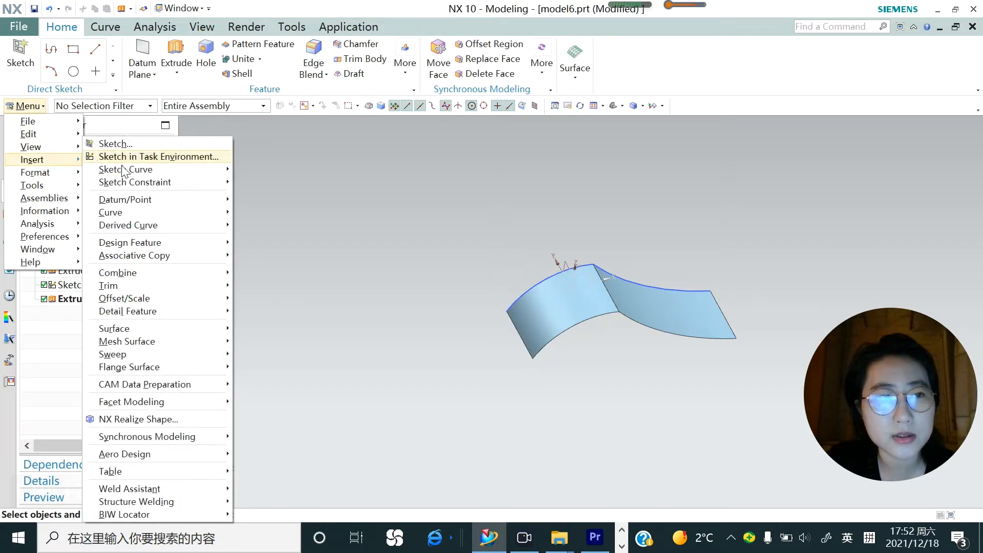
mouse_move(155, 276)
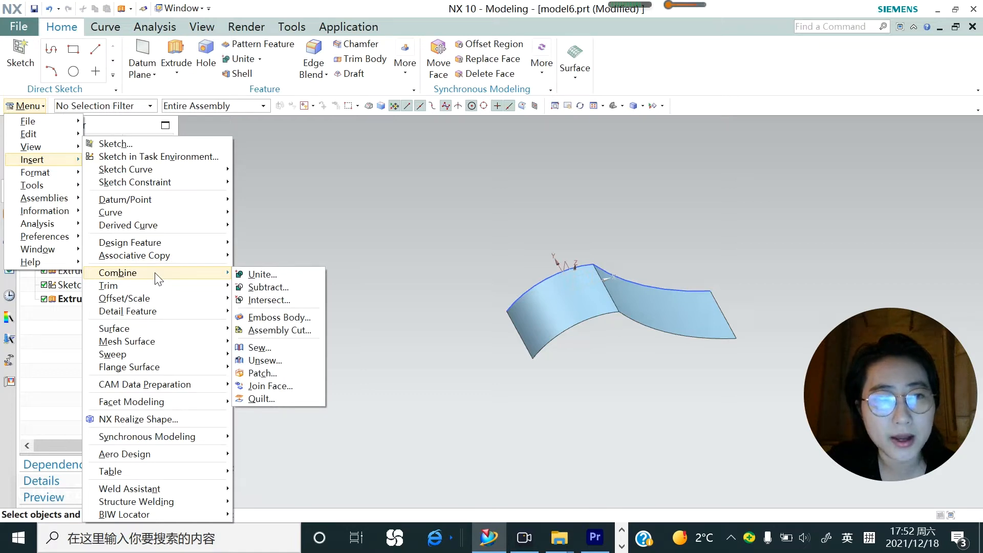
click(266, 351)
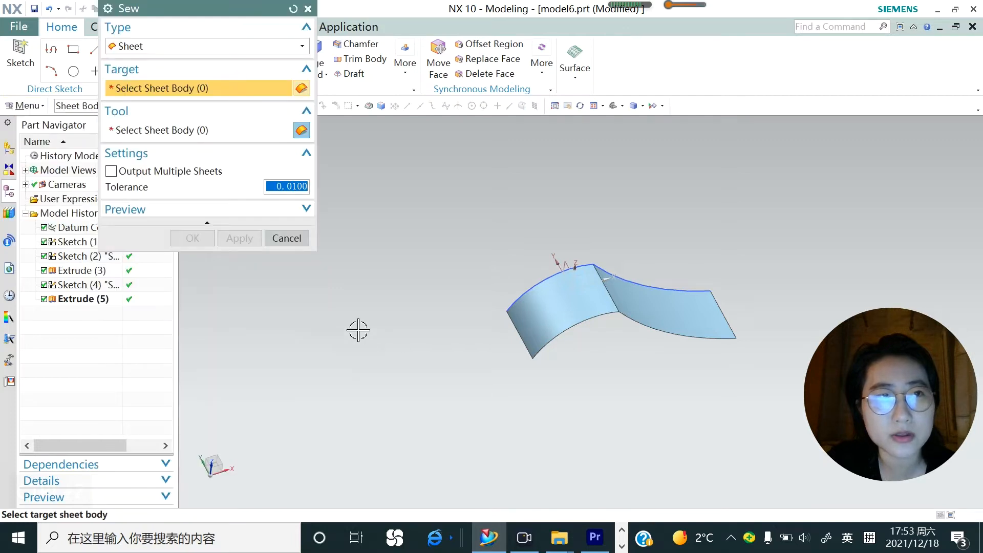
scroll(358, 330, down, 2)
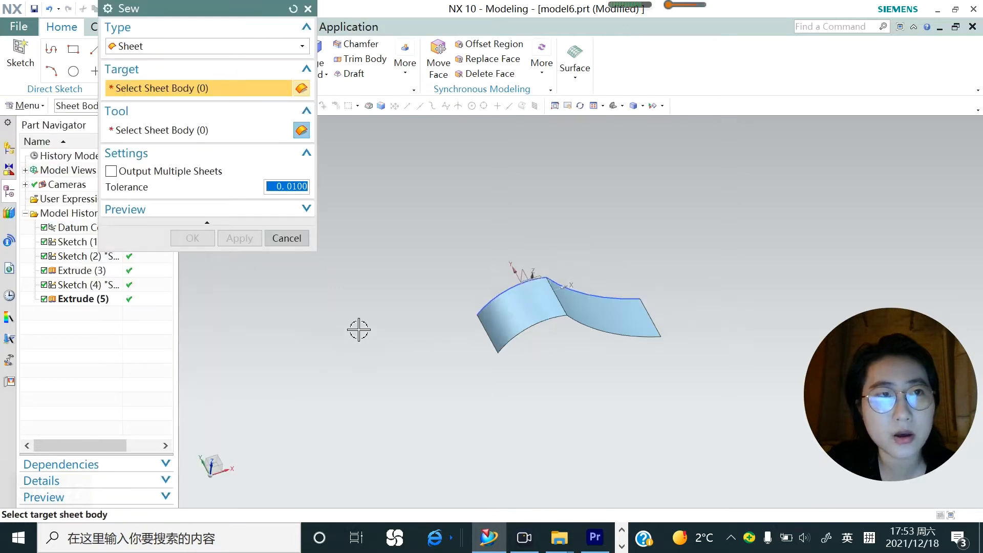
click(503, 338)
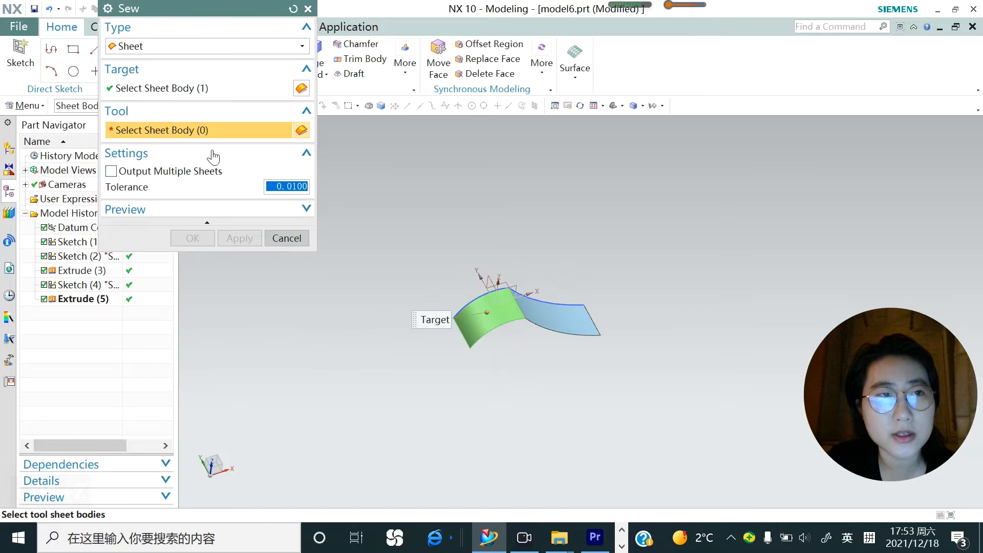
click(546, 317)
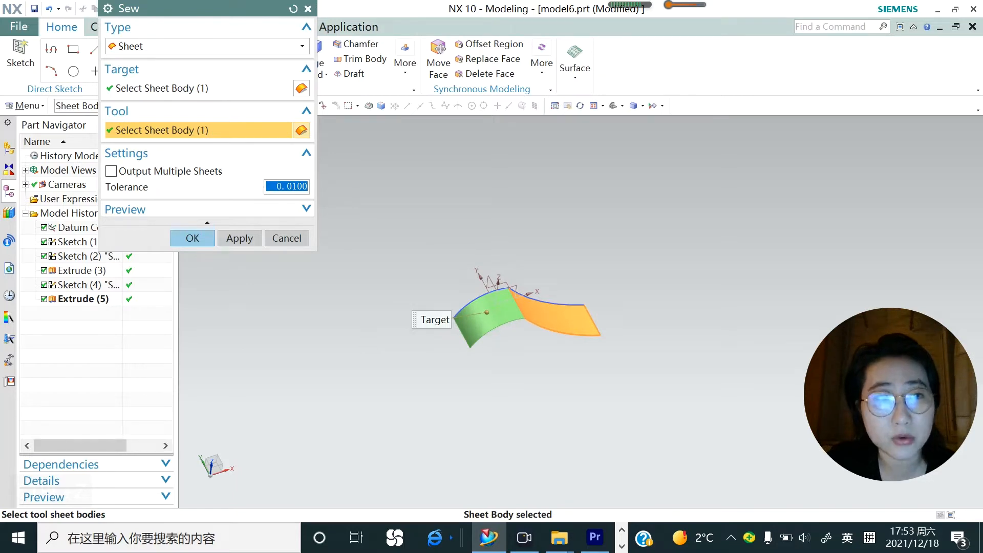
click(240, 238)
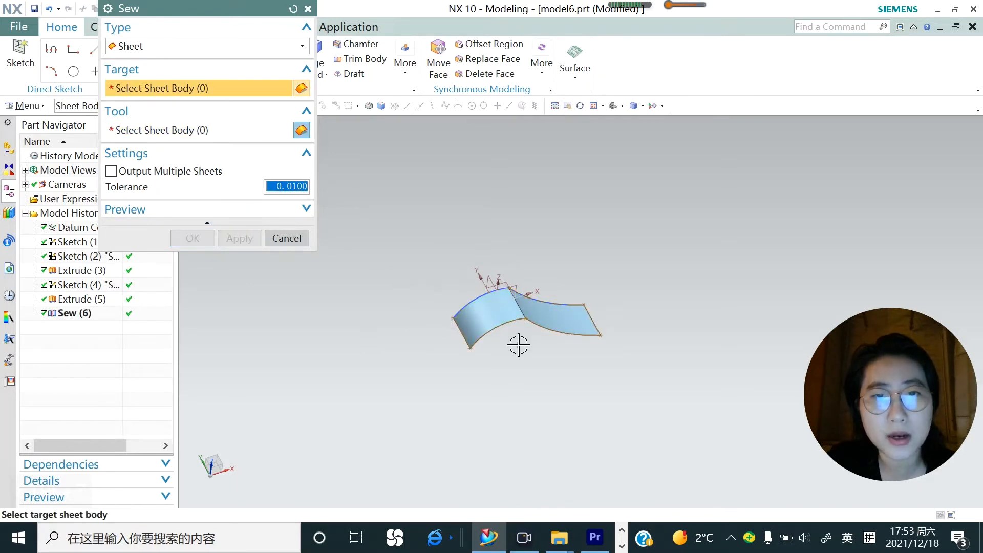
middle_click(426, 314)
click(81, 315)
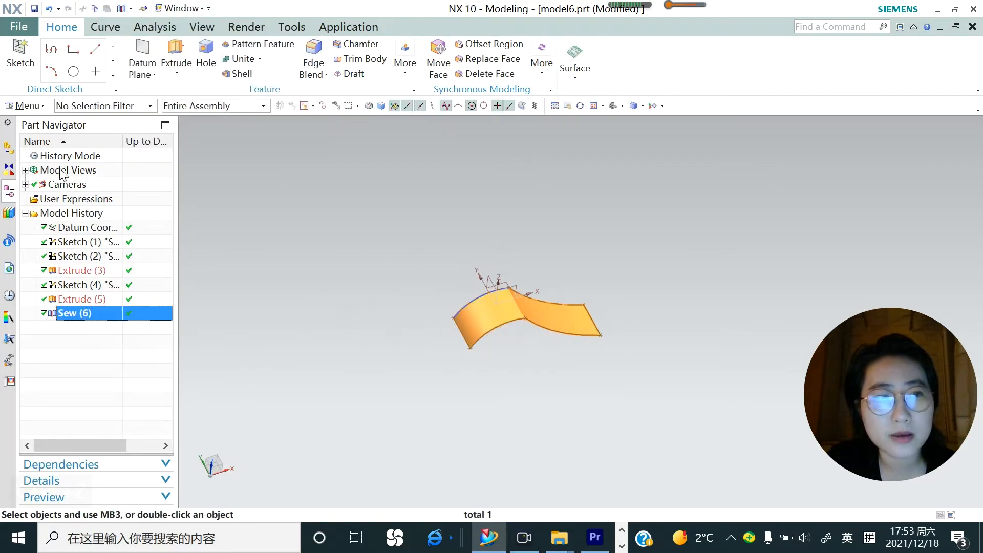
scroll(512, 313, down, 3)
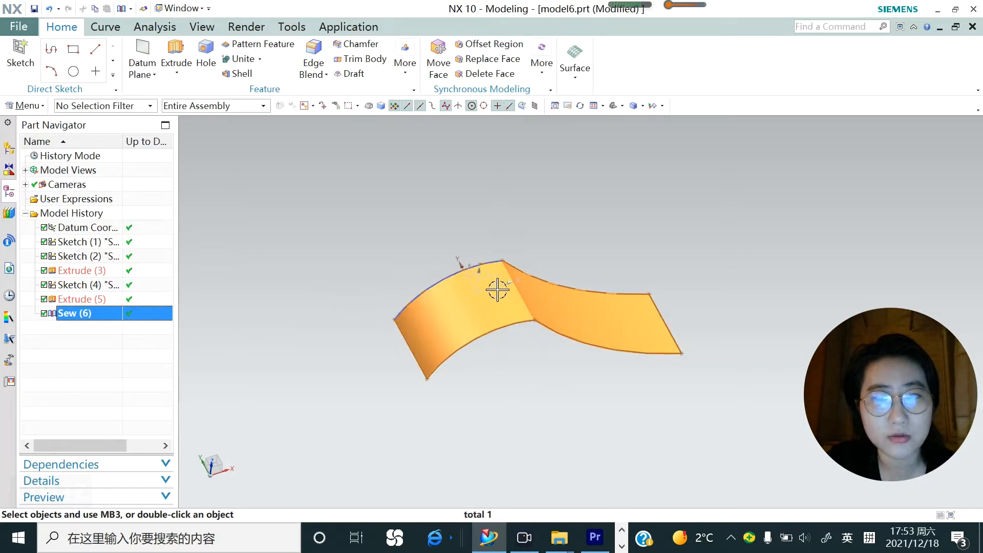
scroll(498, 290, up, 3)
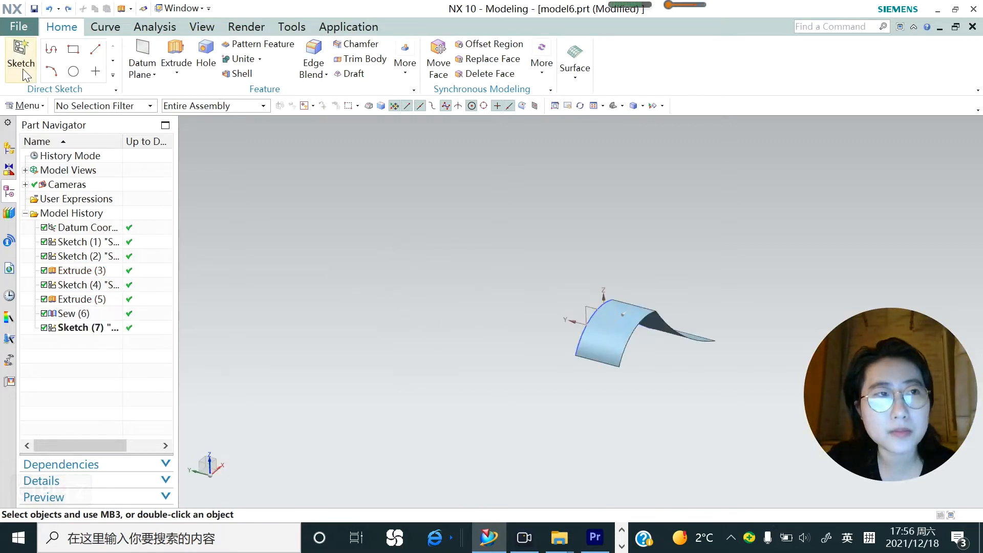
Start a sketch on the YZ plane and draw a rectangle about 55 by 55 mm beside the sewn sheet
click(23, 69)
click(576, 301)
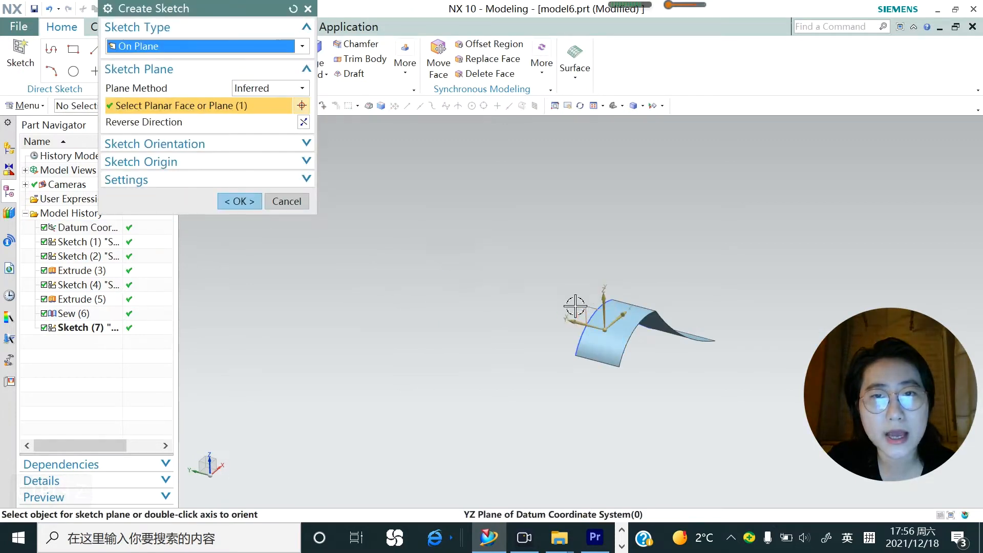
click(251, 208)
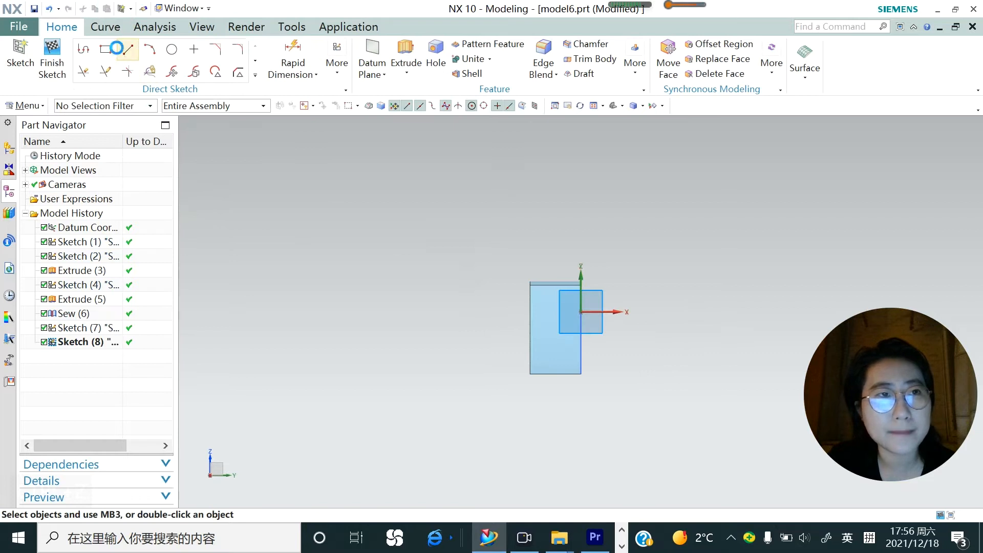
click(119, 48)
click(169, 9)
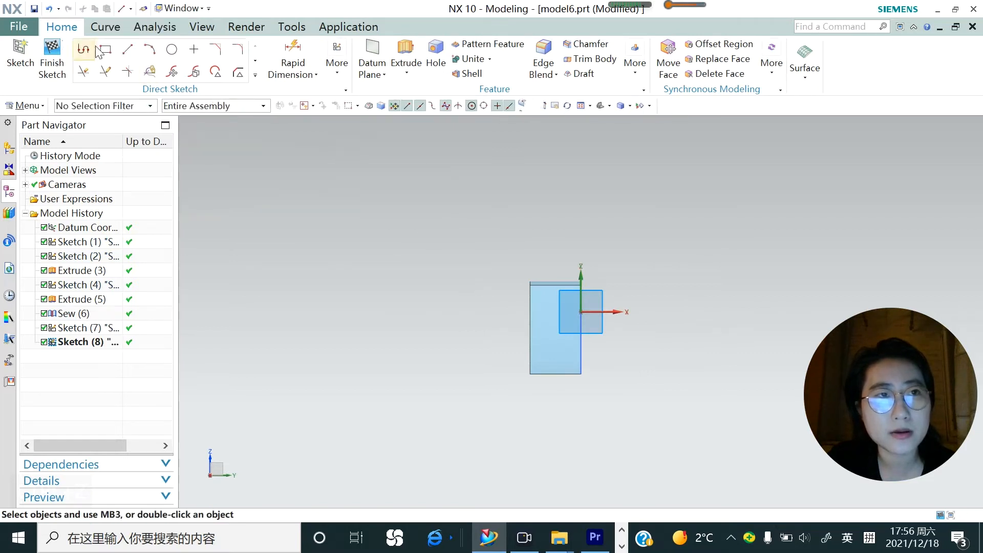
click(101, 48)
click(605, 334)
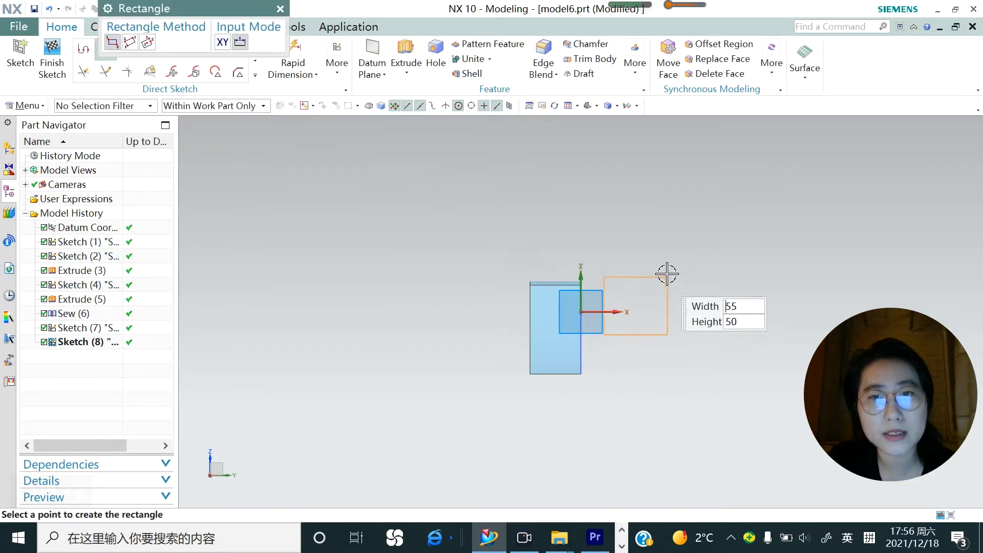
click(665, 272)
click(280, 9)
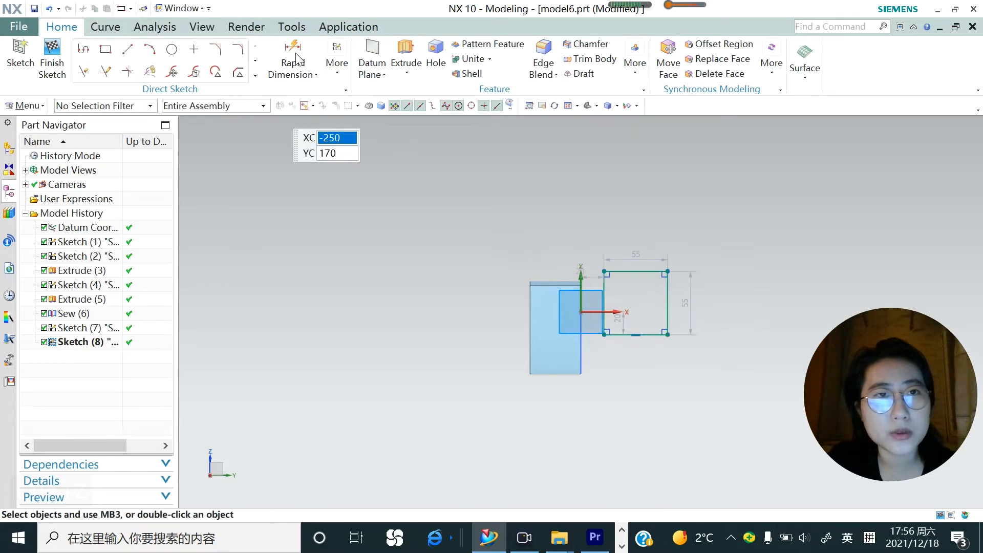
Dimension the rectangle's width above its upper edge and set it to 30 mm
click(316, 75)
click(307, 90)
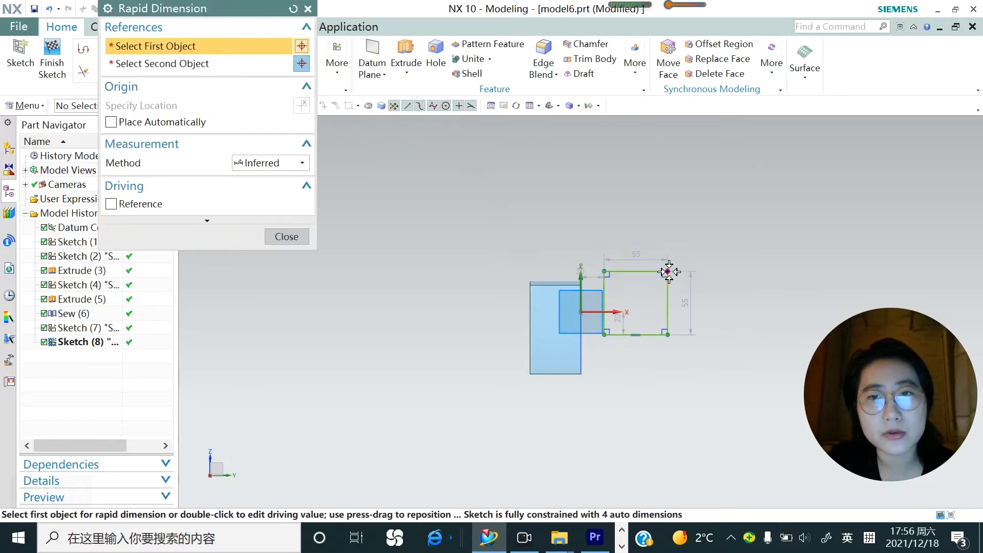
click(668, 272)
click(604, 271)
click(618, 223)
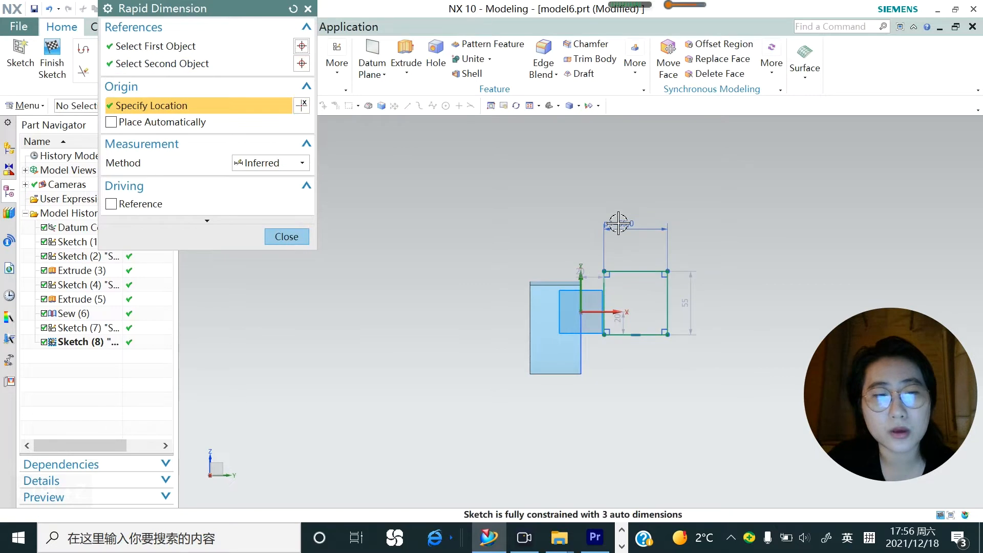
text(30)
key(Return)
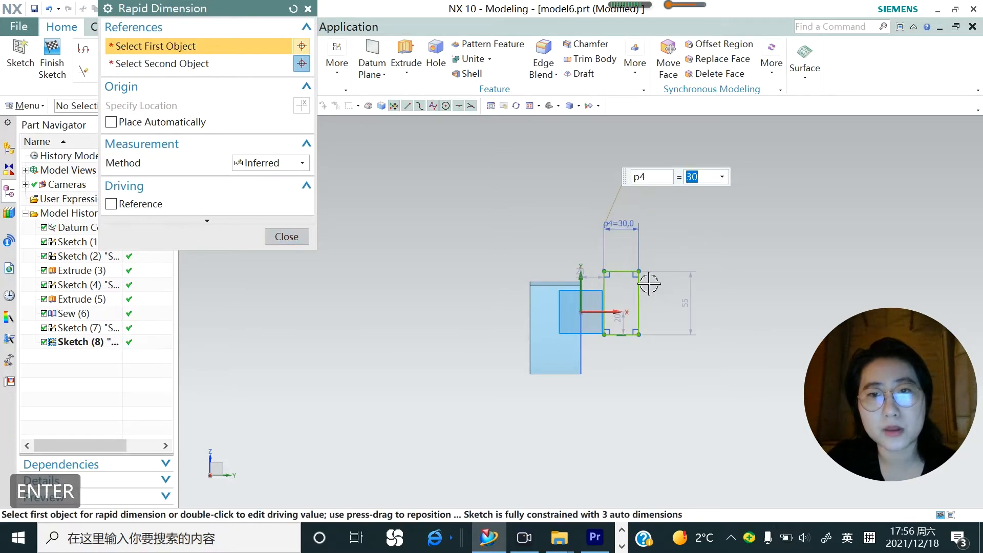
Dimension the rectangle's height along its outer vertical edge and set it to 30 mm
click(639, 272)
click(637, 334)
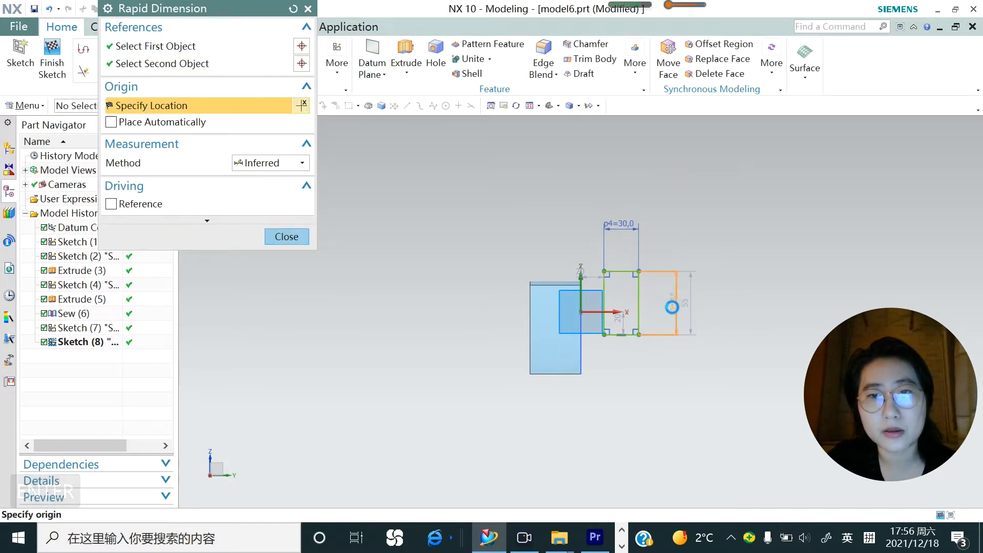
click(668, 308)
text(30)
key(Return)
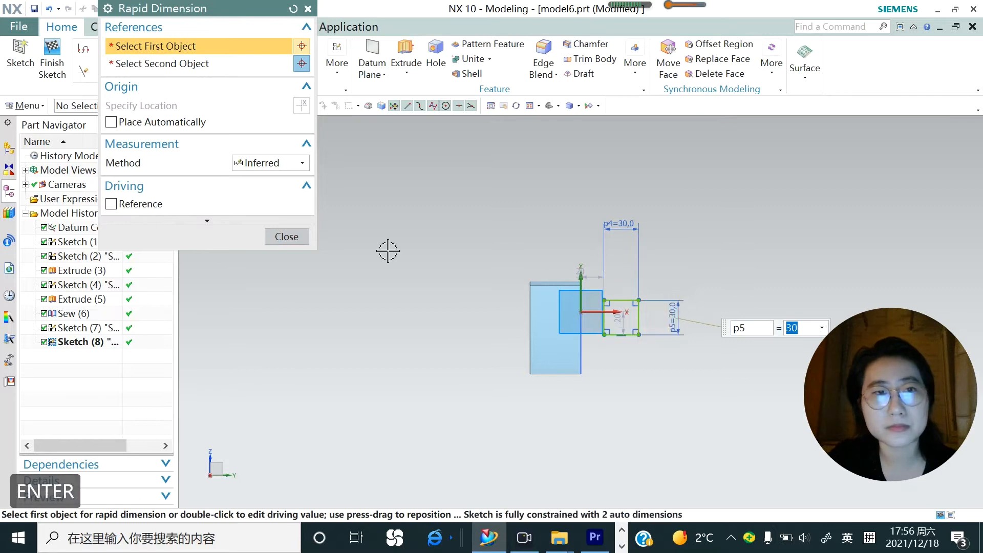
click(286, 237)
Extrude the square profile 155 mm with the body type set to Sheet, forming an open-ended box tube
click(407, 74)
click(409, 91)
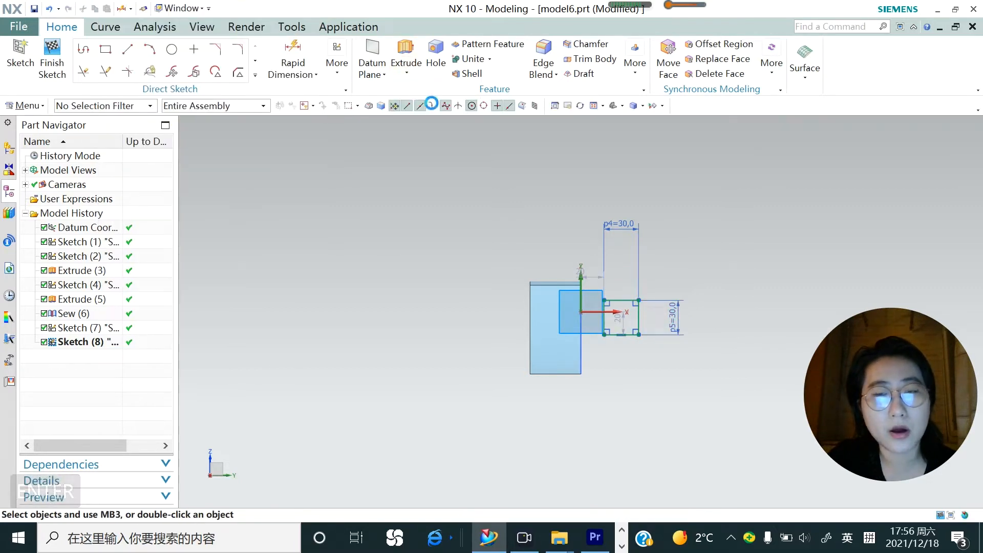
middle_drag(541, 283, 632, 294)
scroll(608, 346, up, 3)
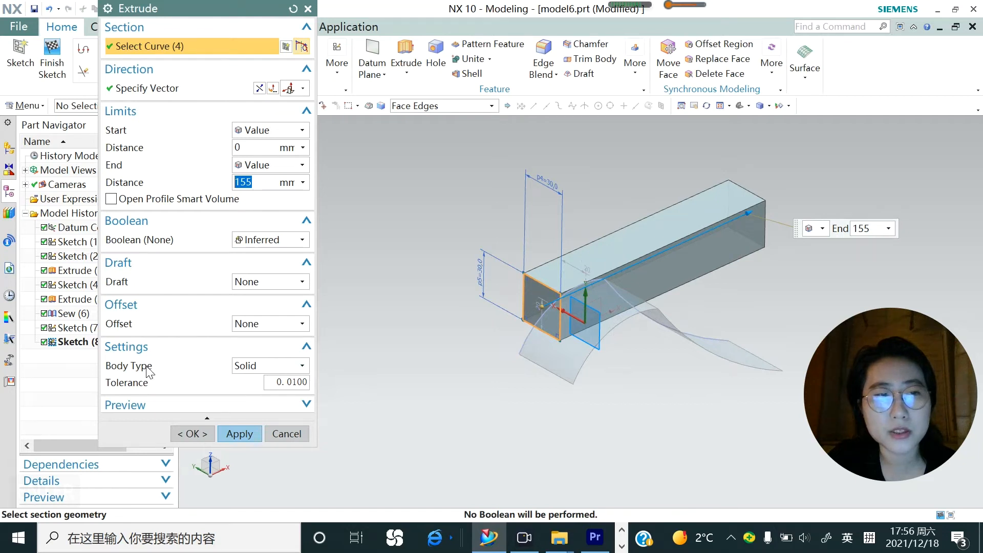
click(303, 366)
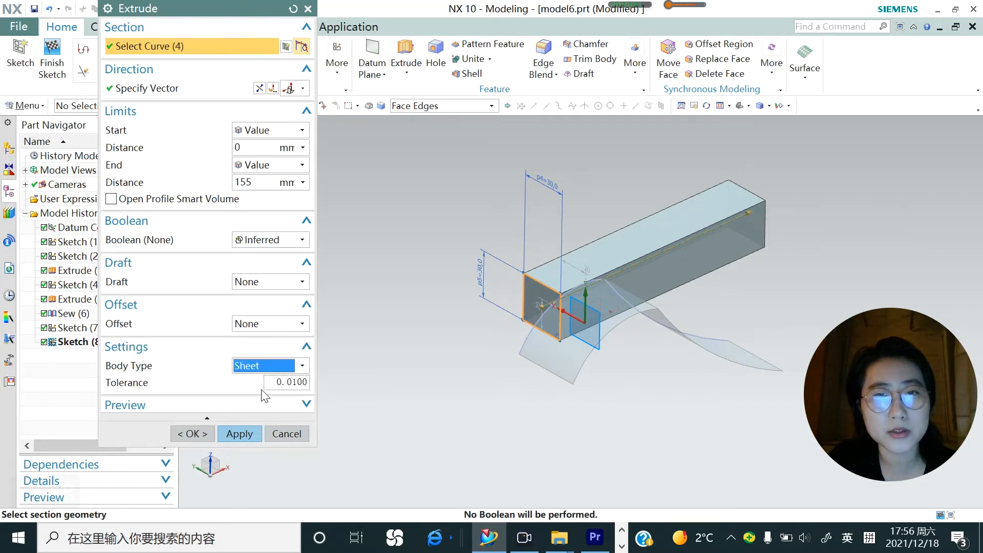
middle_drag(570, 383, 596, 364)
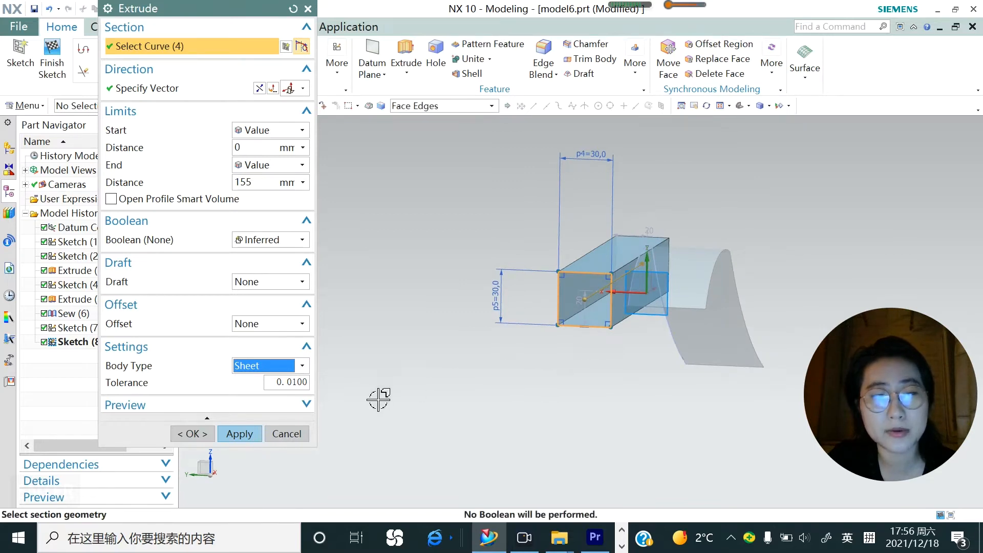
click(240, 434)
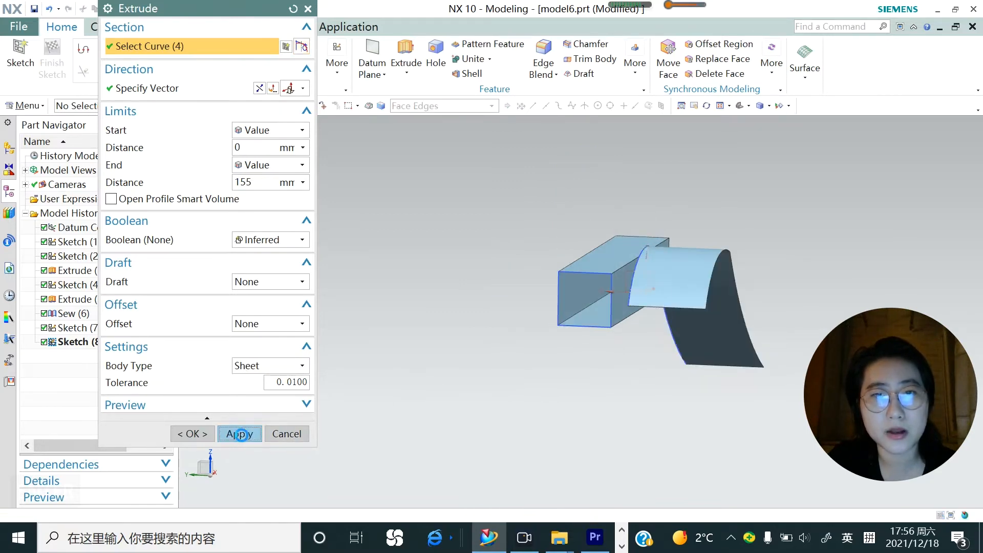
click(300, 434)
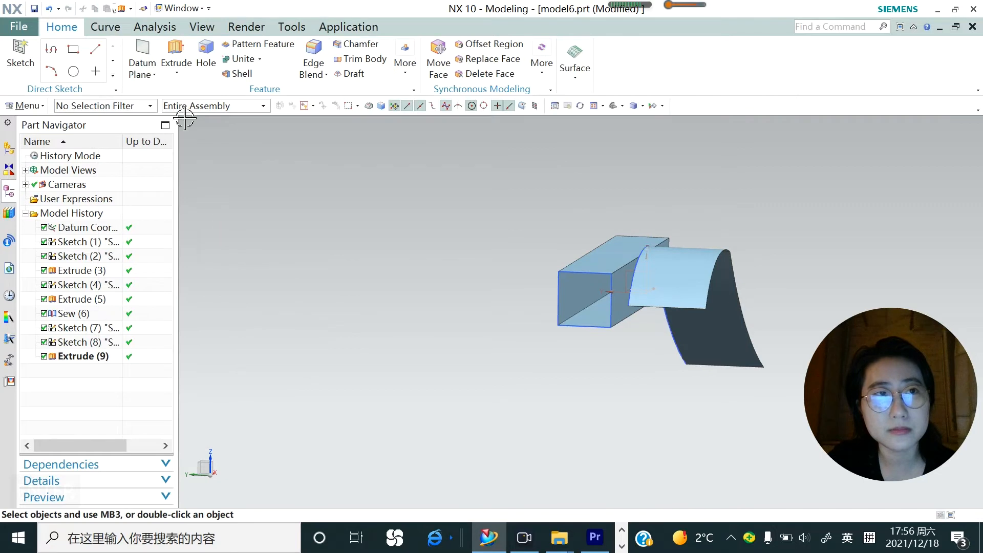
Extrude the outer vertical edge of the tube's front opening using the Single Curve rule, directed along the Y axis and reversed across the opening
click(176, 67)
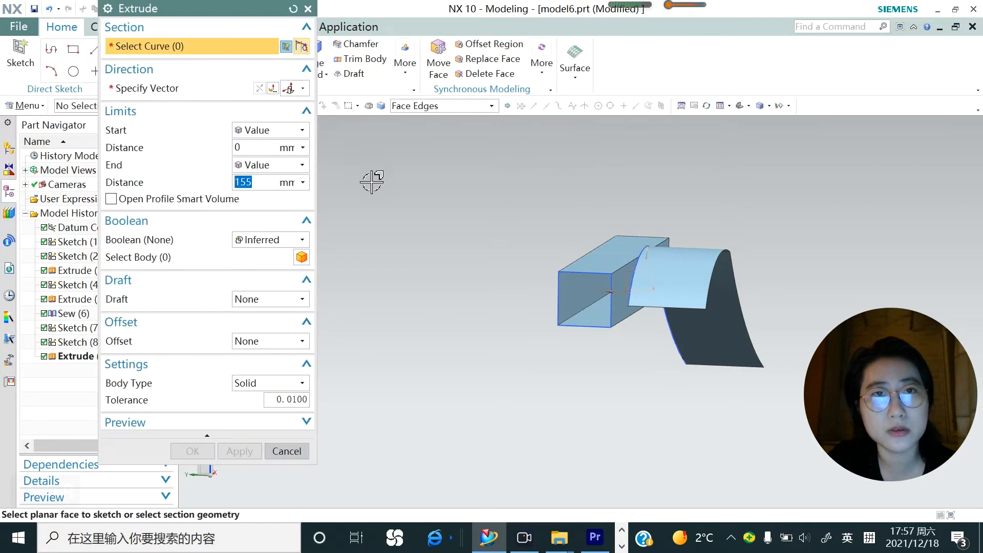
click(489, 108)
click(415, 116)
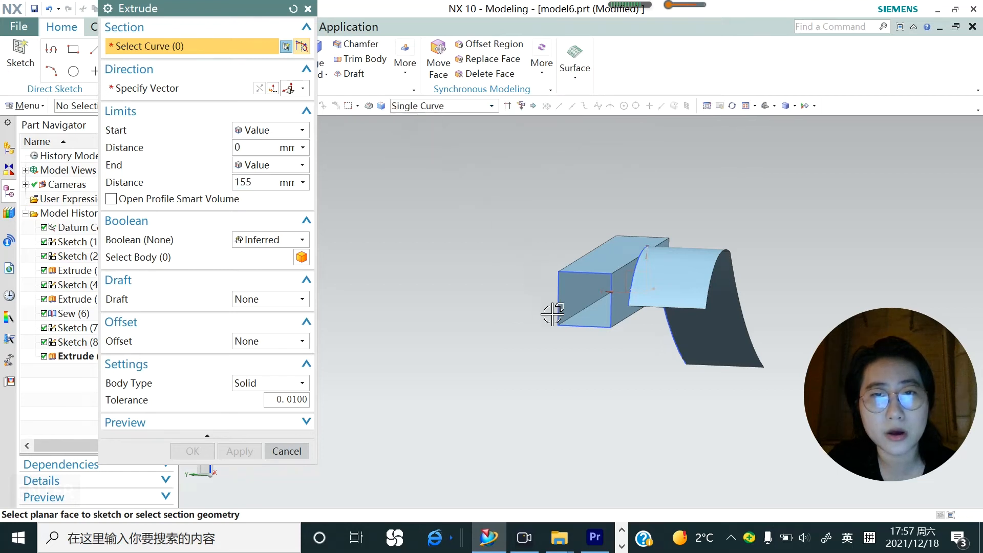
click(557, 294)
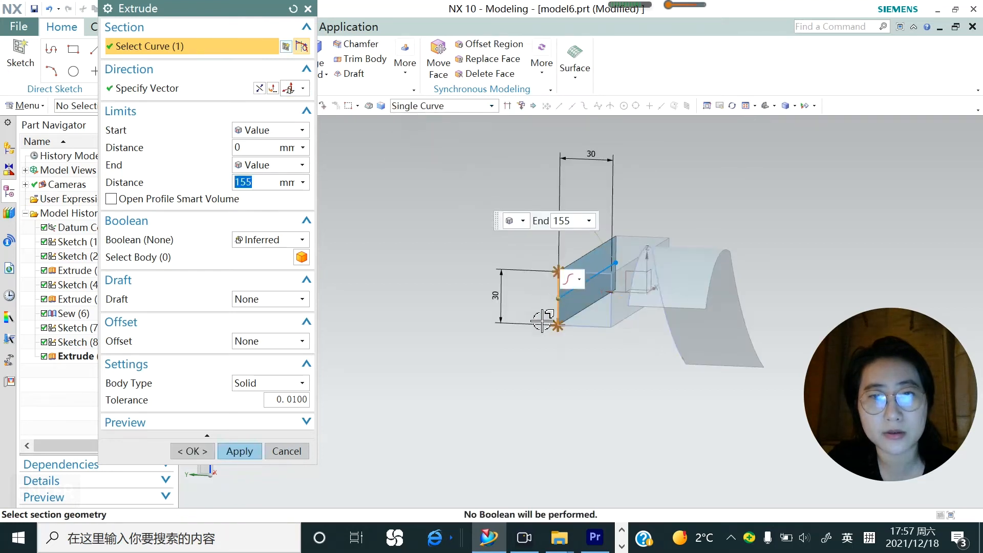
middle_drag(555, 307, 532, 379)
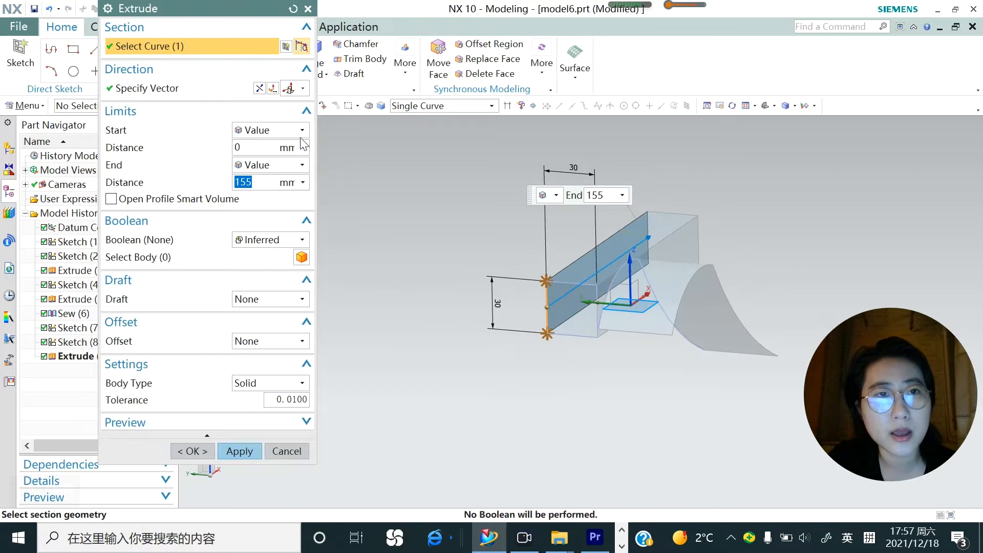
click(303, 90)
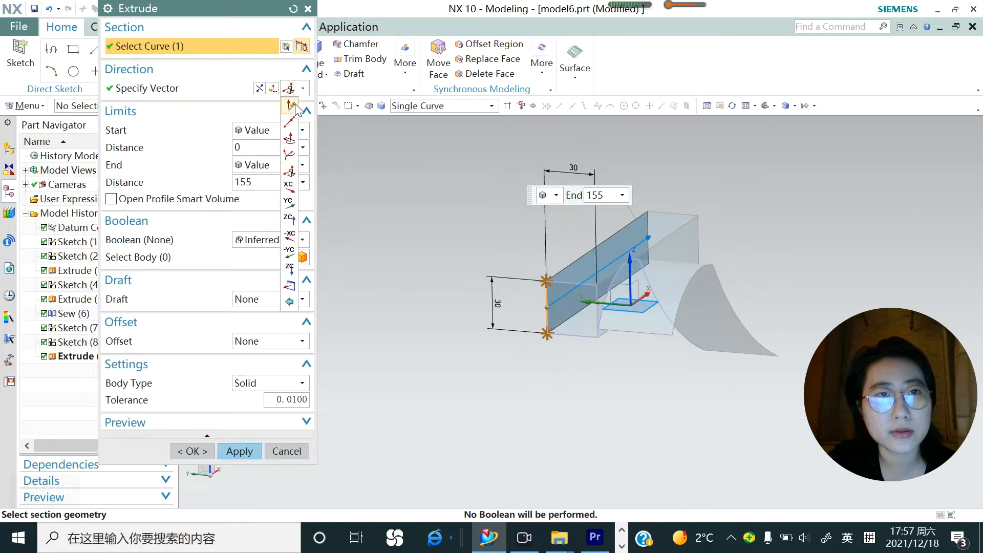
click(292, 107)
click(561, 307)
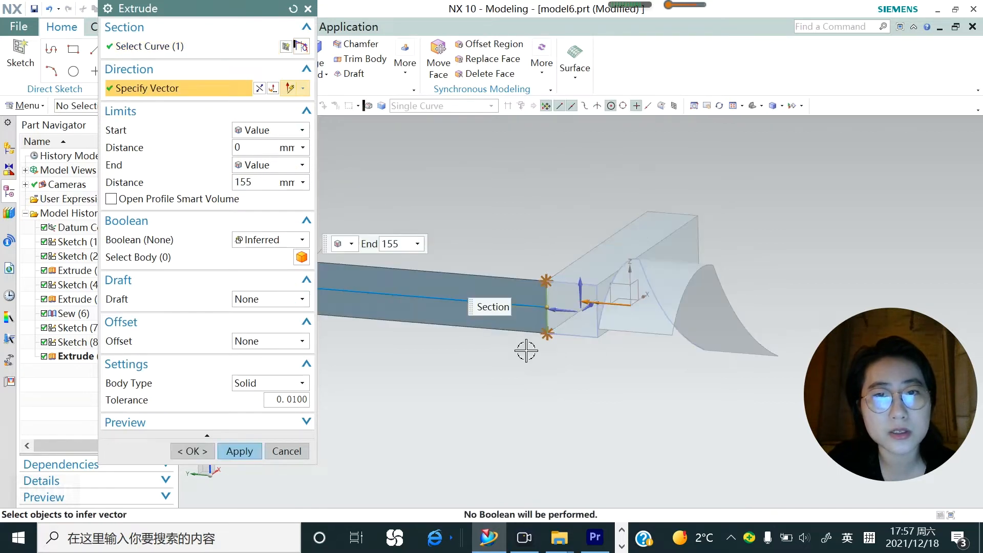
click(260, 88)
Set the extrusion's end distance to 30 mm and apply it to cap the tube's front opening with a sheet
click(244, 183)
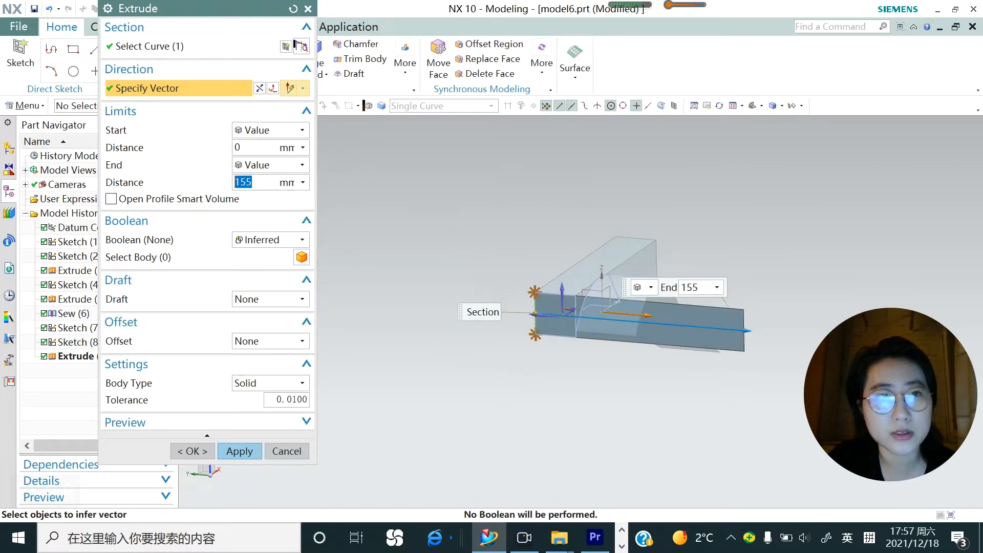
text(30)
key(Return)
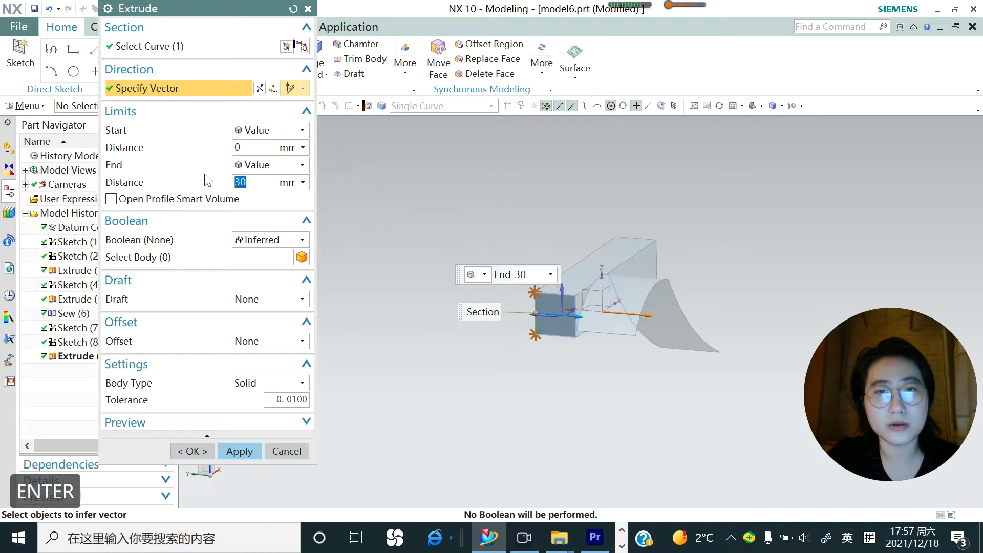
scroll(638, 328, up, 3)
scroll(470, 313, down, 2)
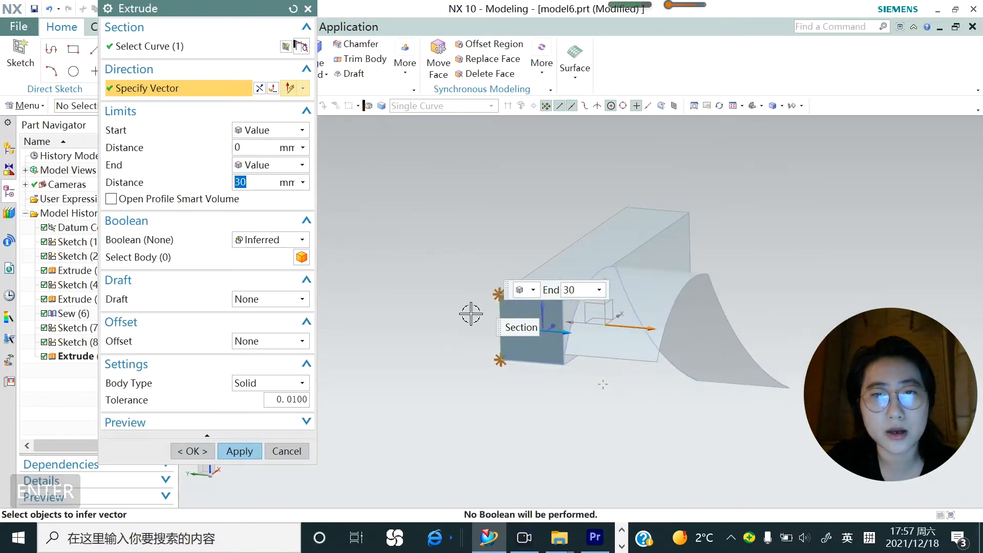
click(234, 452)
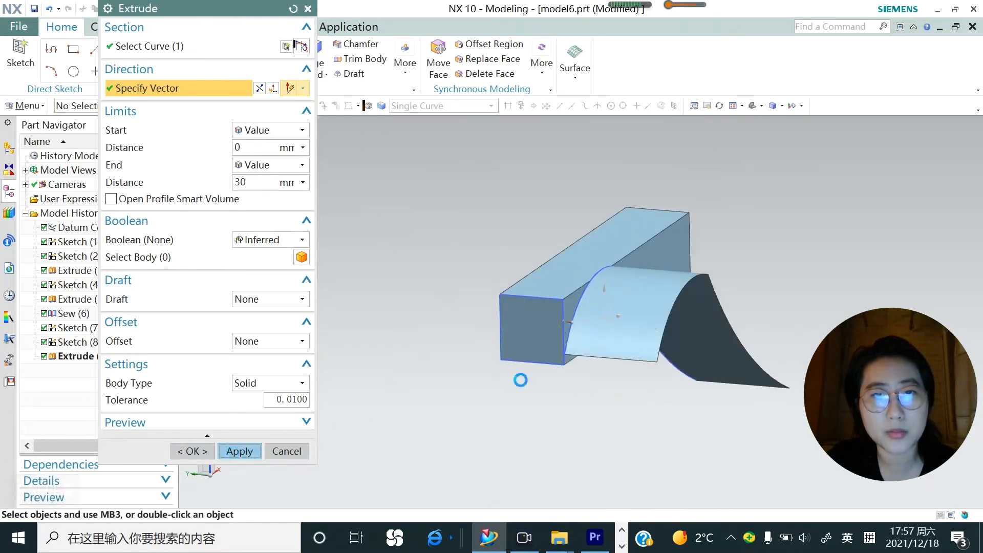
Extrude the vertical edge at the tube's rear opening 30 mm, reversed across the opening, to cap that end, and close the Extrude command
mouse_move(533, 358)
middle_down()
mouse_move(675, 285)
mouse_move(546, 303)
mouse_move(560, 313)
middle_up()
scroll(706, 361, up, 2)
click(656, 342)
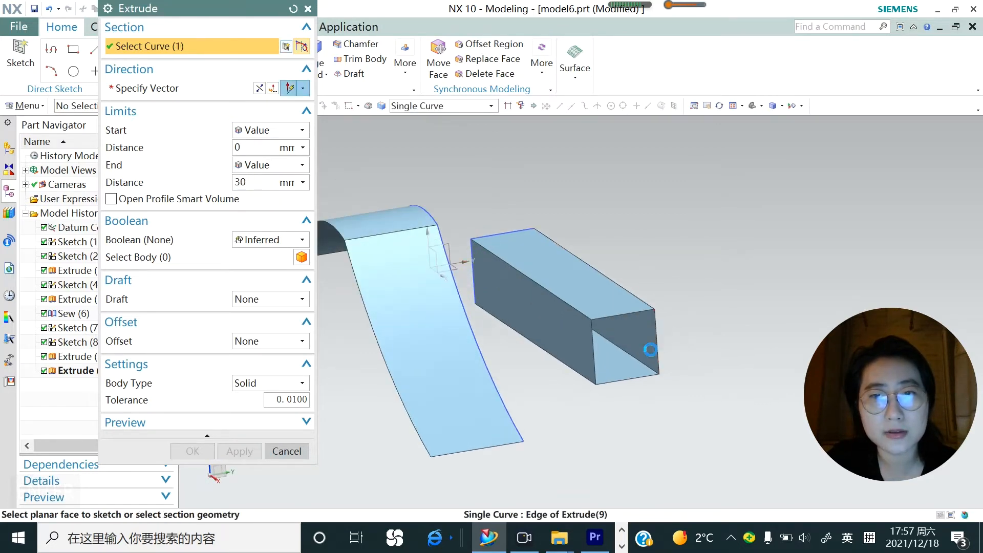
click(264, 88)
click(251, 434)
middle_drag(564, 406, 682, 278)
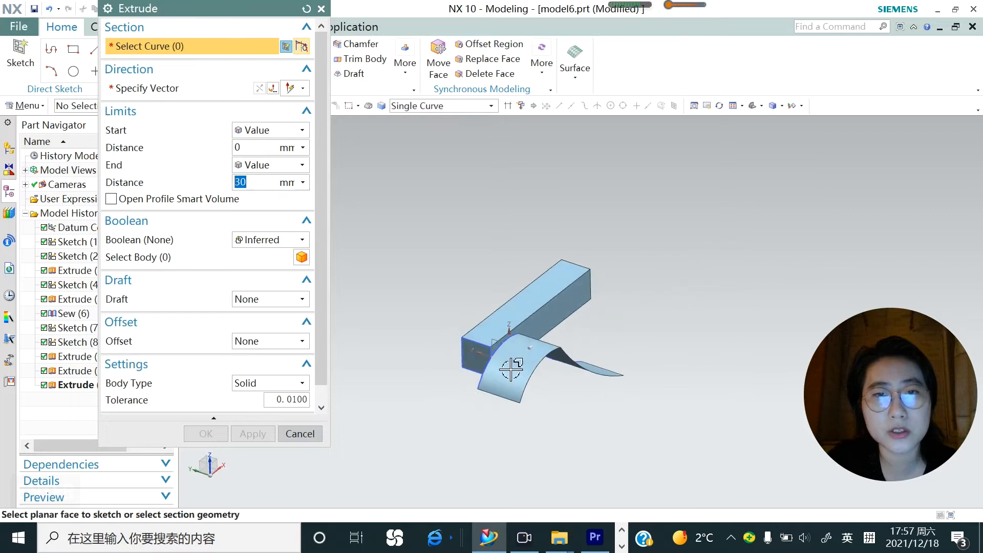
scroll(515, 307, up, 5)
scroll(518, 304, down, 1)
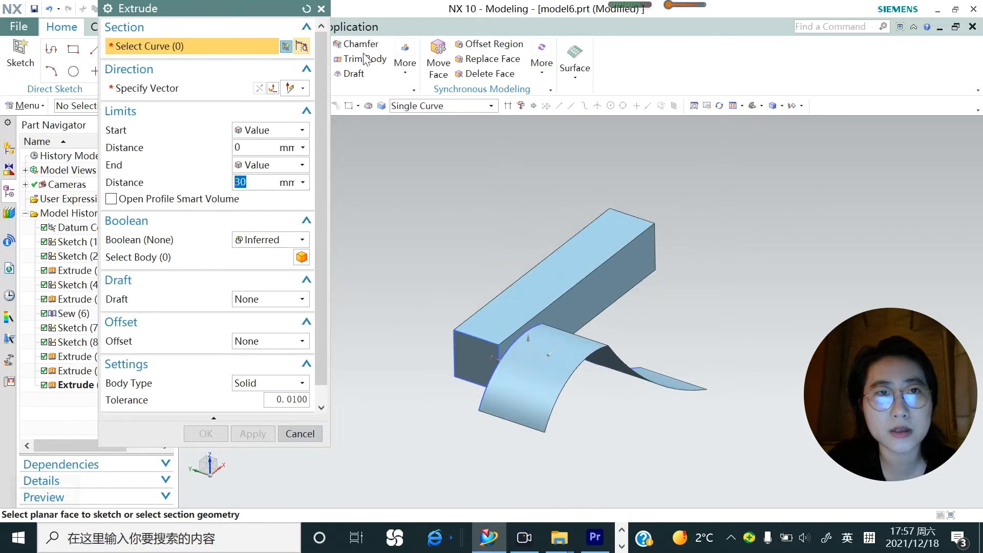
click(321, 9)
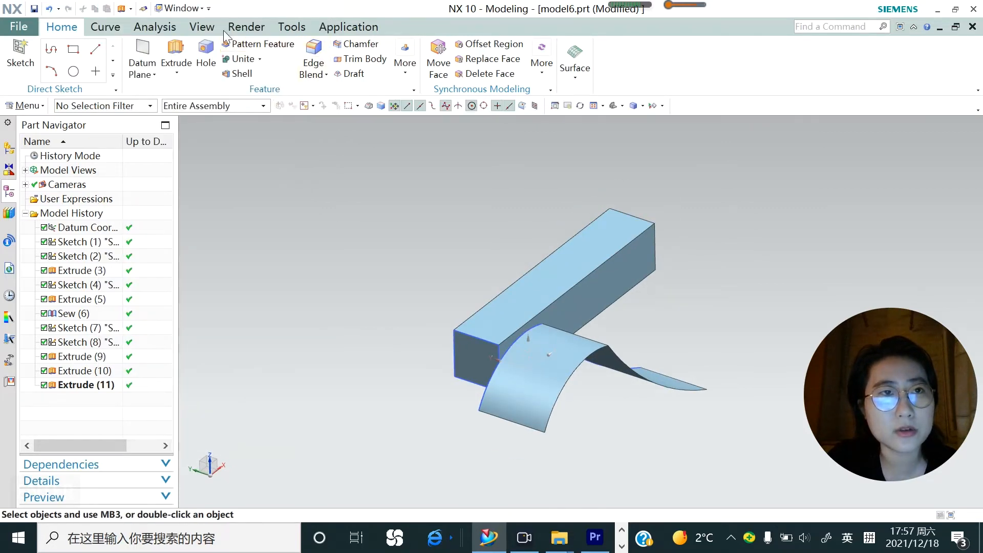
Examine the inside of the capped box with a one-plane horizontal section view, leaving the section without keeping it
click(202, 26)
click(427, 73)
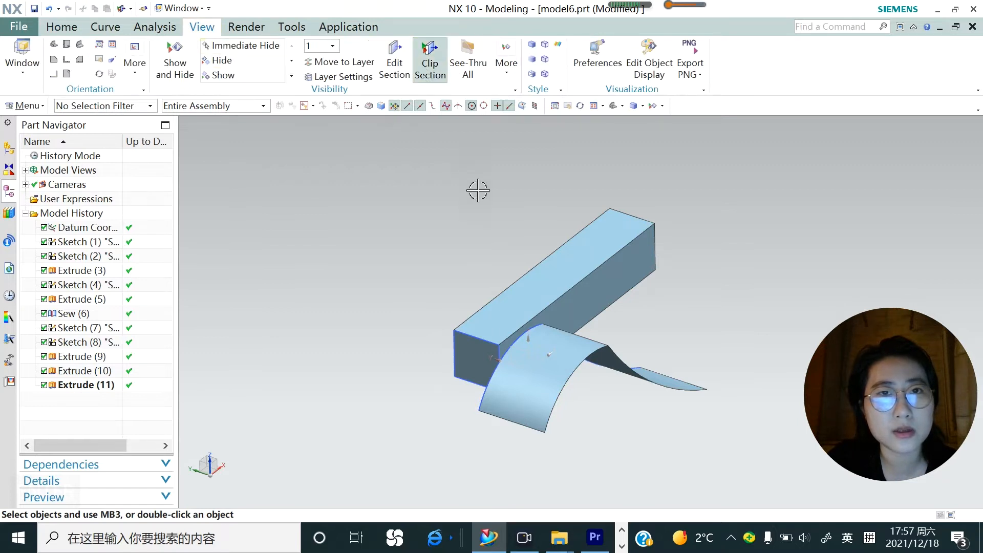
click(394, 61)
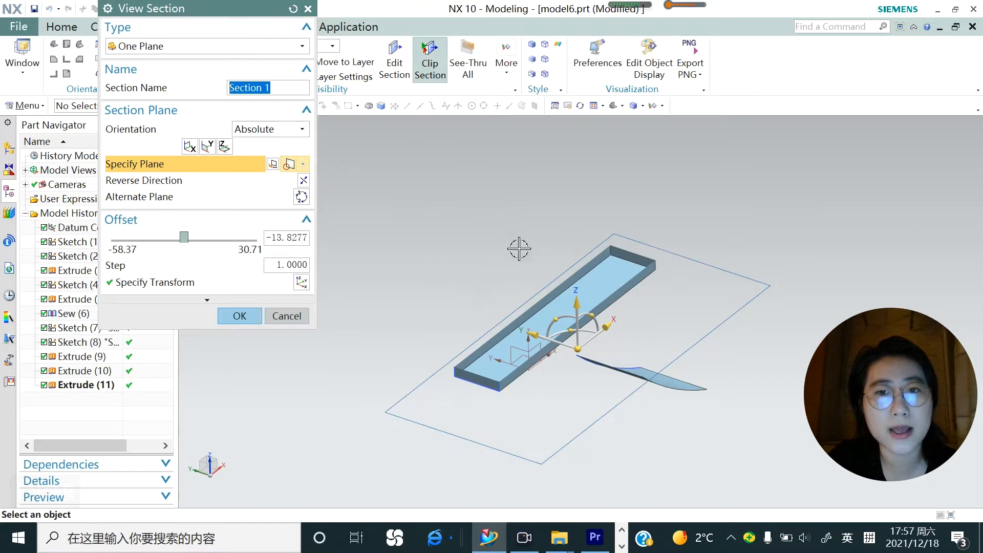
click(285, 315)
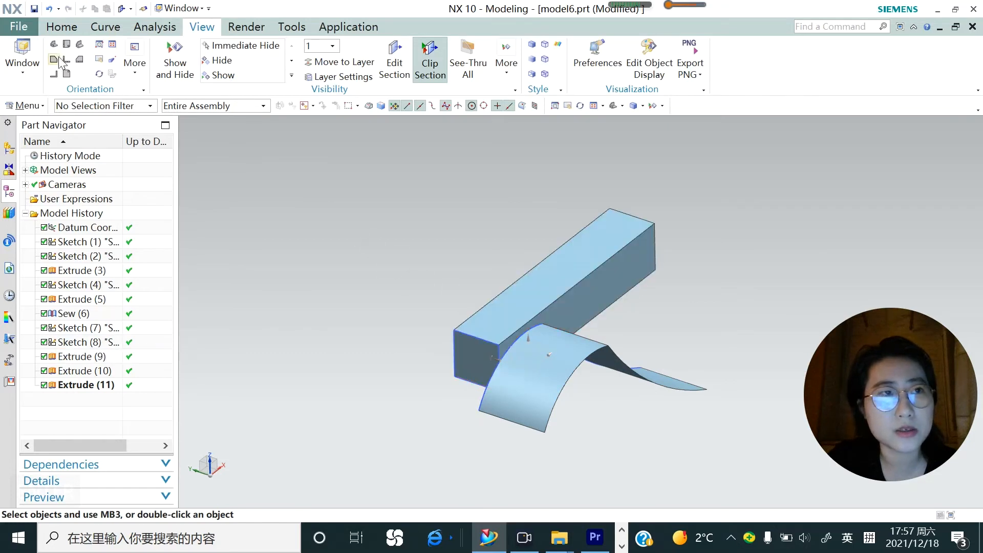
Start a Sheet-type Sew with the front cap sheet as the target body
click(62, 28)
click(25, 106)
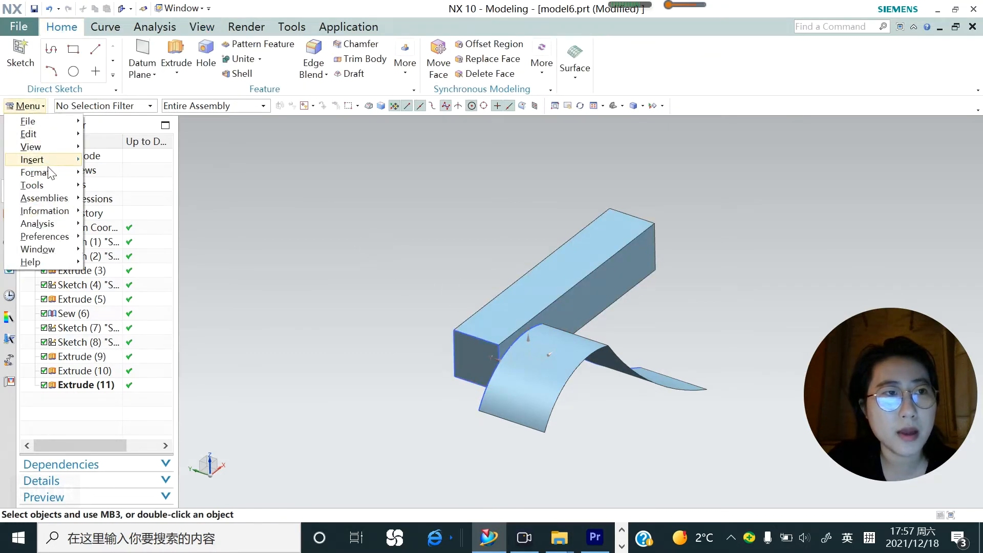
mouse_move(50, 164)
mouse_move(165, 273)
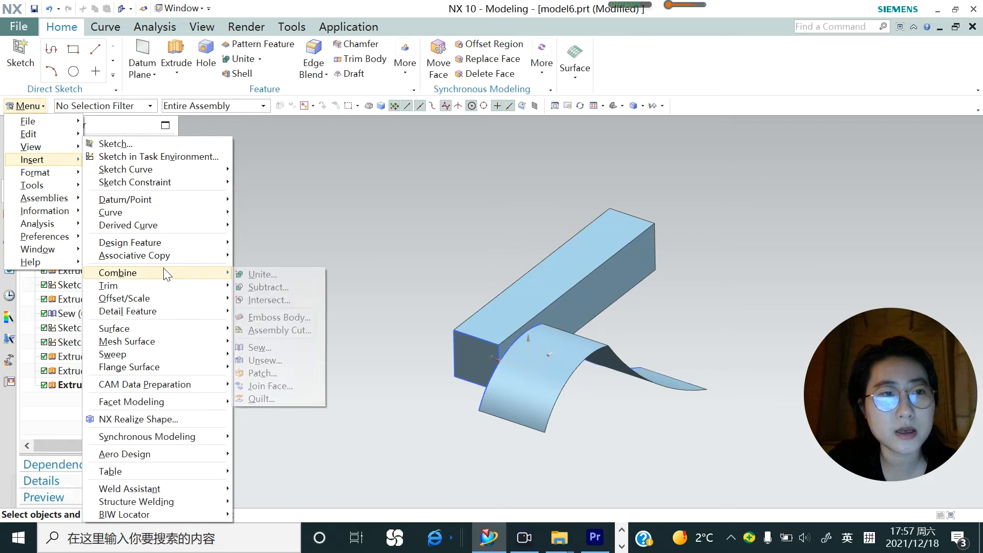
click(259, 347)
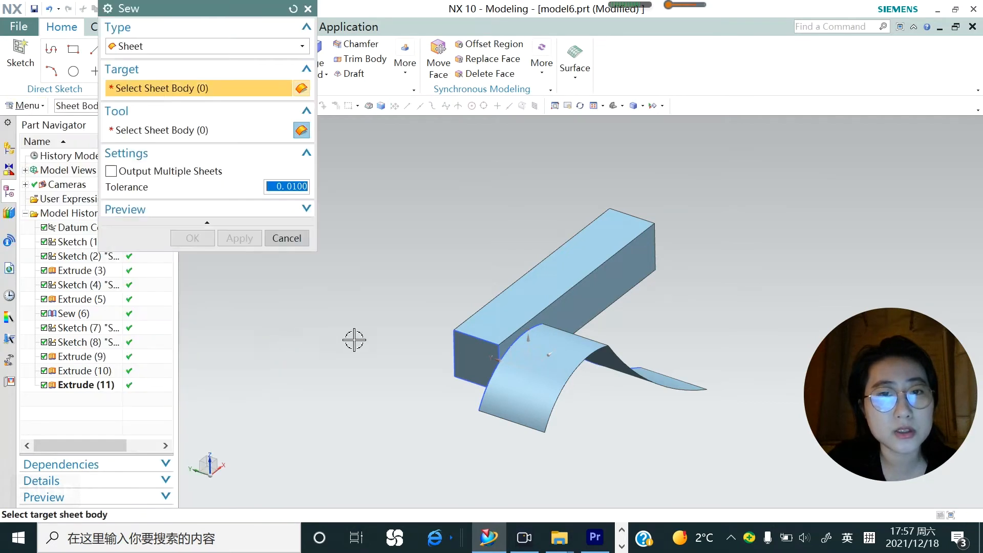
click(475, 359)
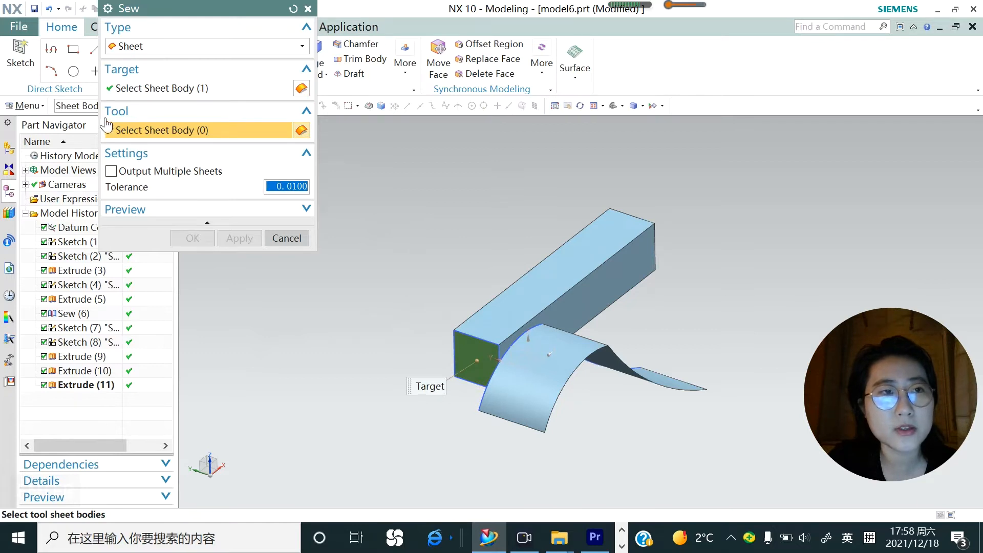
Choose the tube and the rear cap as the tool sheets and apply the sew with a 0.0100 tolerance
click(580, 282)
middle_drag(697, 315, 638, 338)
click(708, 293)
mouse_move(592, 276)
middle_down()
mouse_move(579, 278)
mouse_move(595, 281)
middle_up()
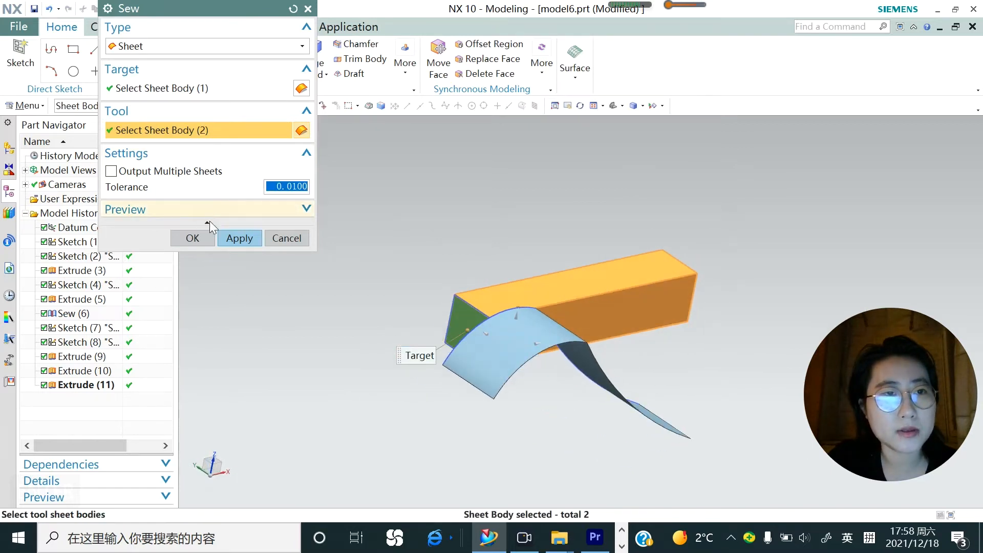
click(303, 209)
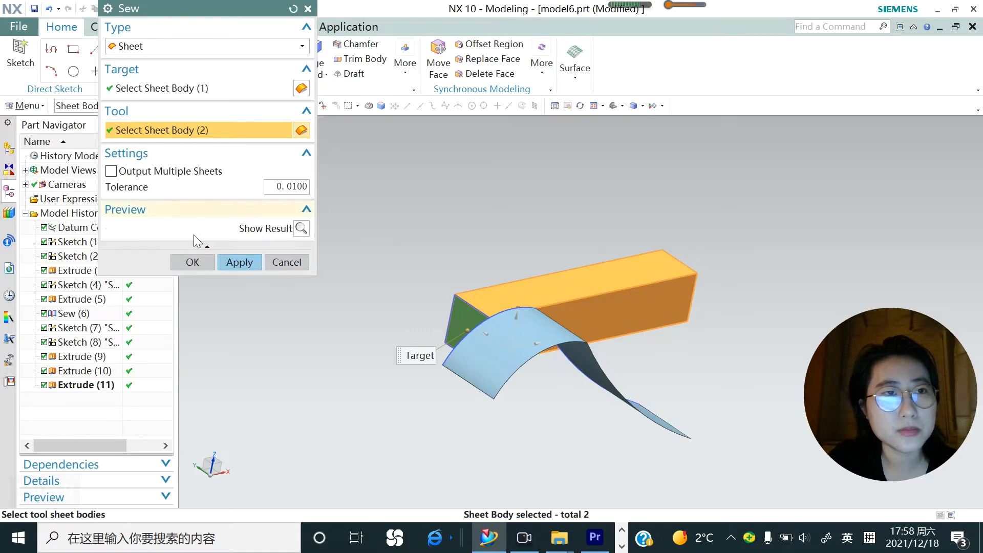
click(239, 263)
click(285, 262)
mouse_move(636, 298)
middle_down()
mouse_move(581, 287)
mouse_move(660, 281)
mouse_move(629, 289)
middle_up()
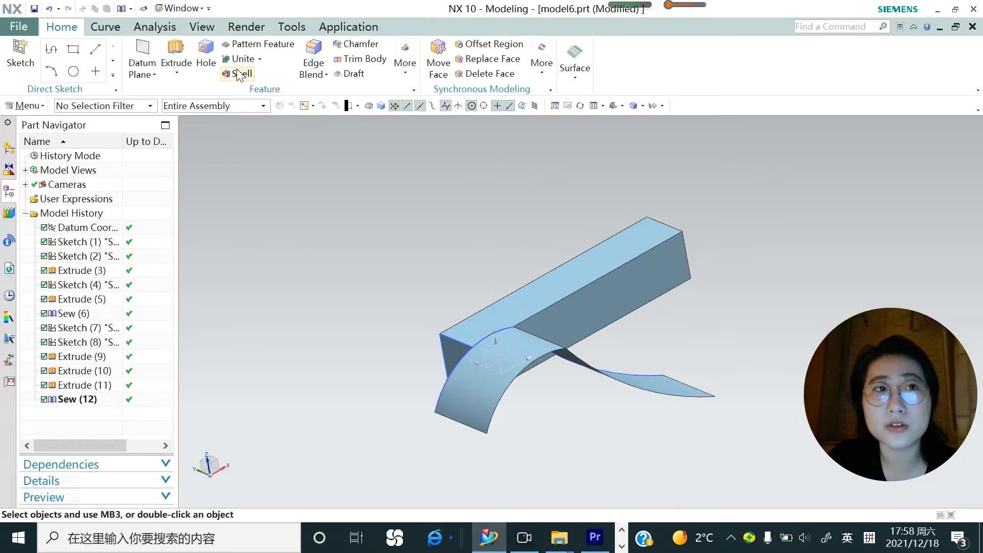
Examine the interior of the sewn box with the one-plane clip section, and turn the section display off
click(205, 27)
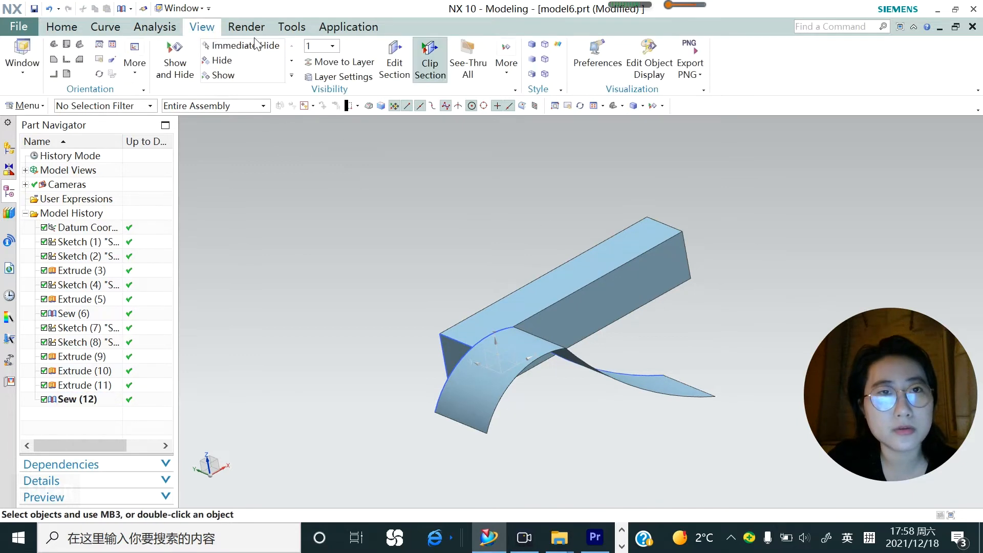
click(394, 60)
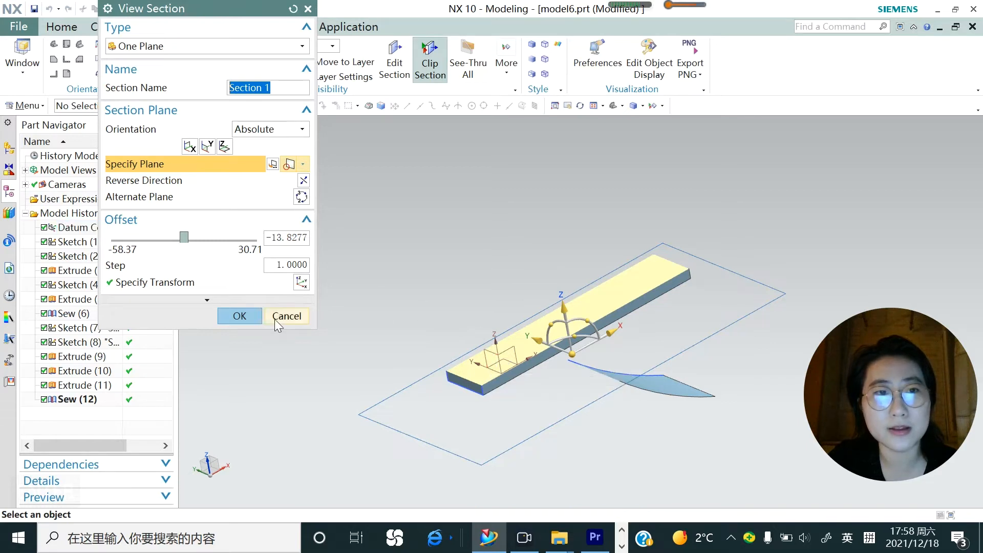
click(240, 316)
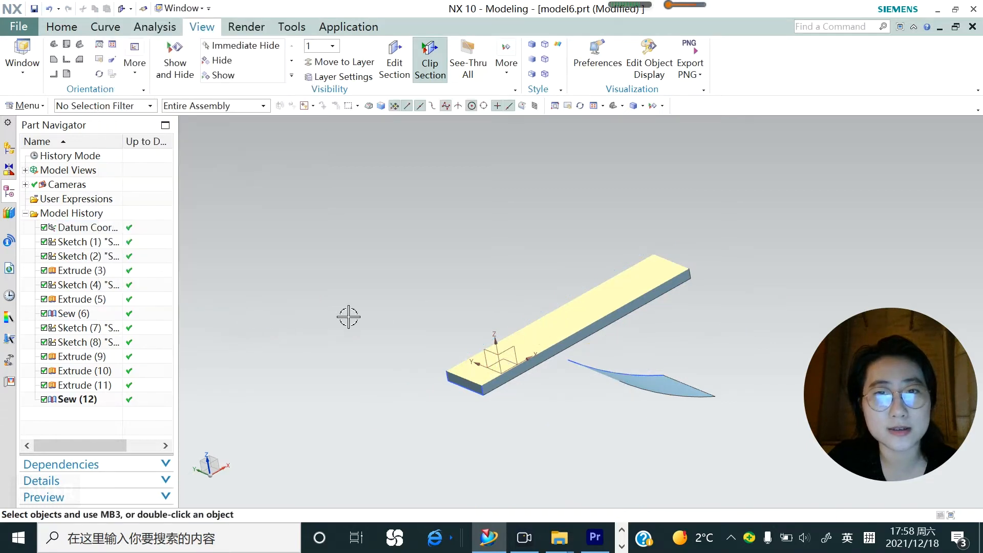
click(434, 77)
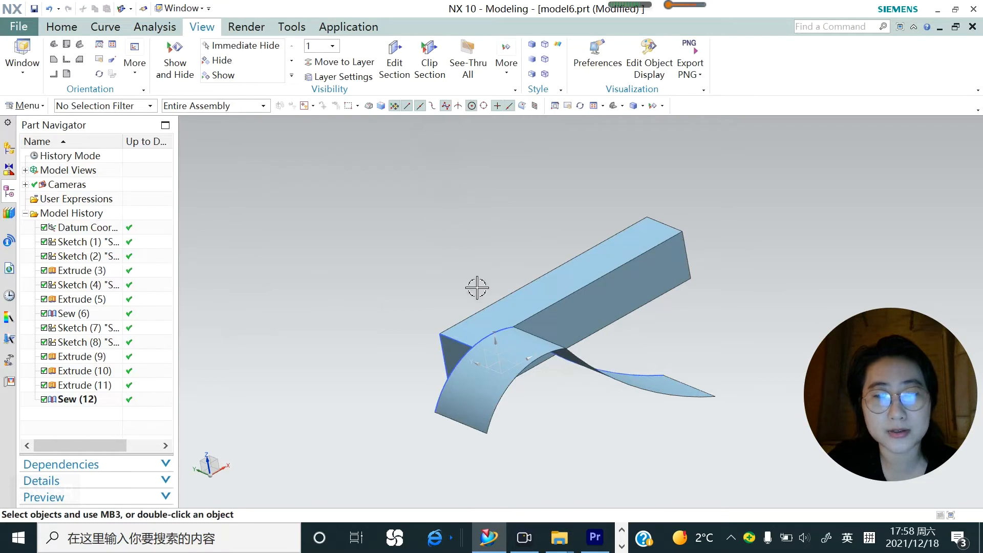
middle_drag(537, 359, 582, 325)
scroll(517, 292, down, 3)
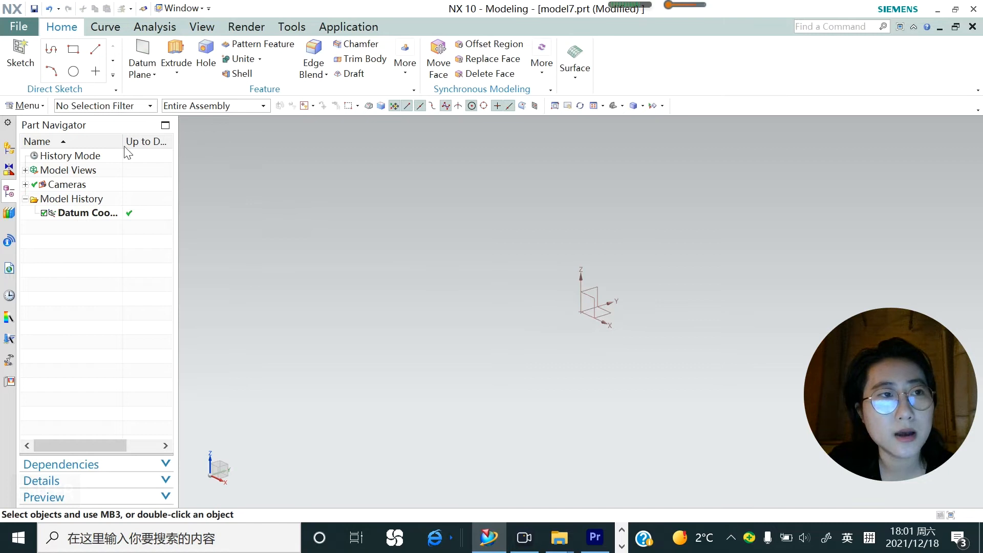
click(24, 106)
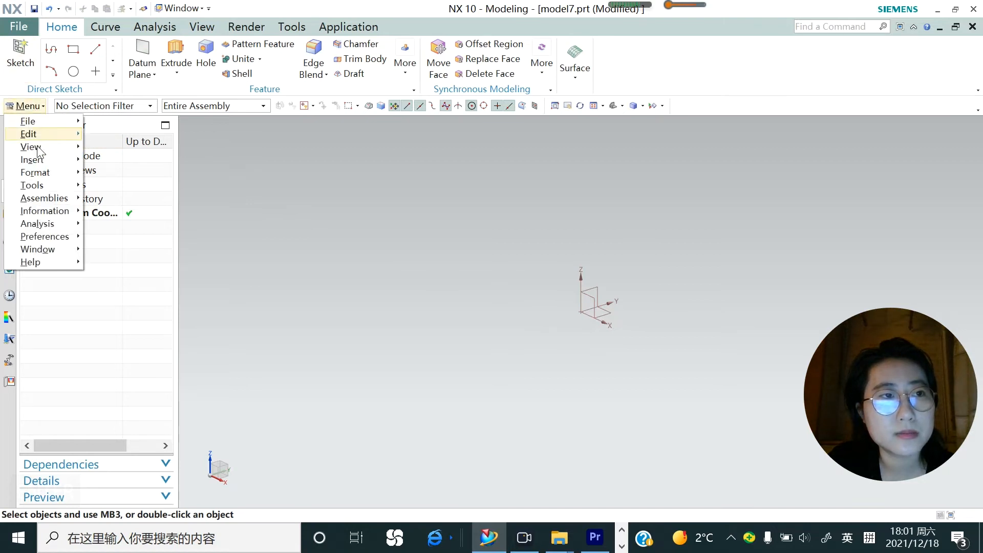
mouse_move(35, 160)
mouse_move(192, 294)
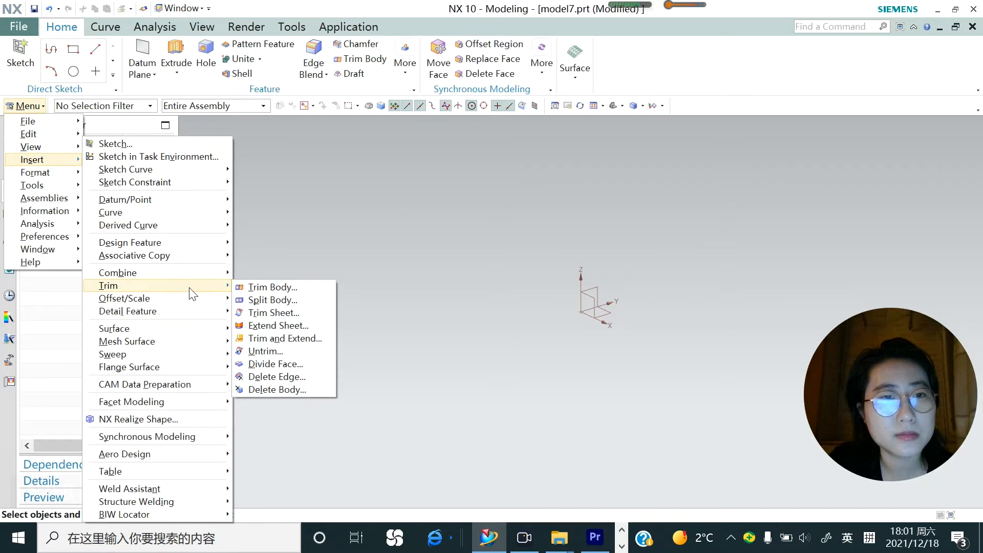
key(Escape)
Start a sketch on the XZ plane of the new part and draw a rectangle about 57 by 42 mm around the origin
click(21, 61)
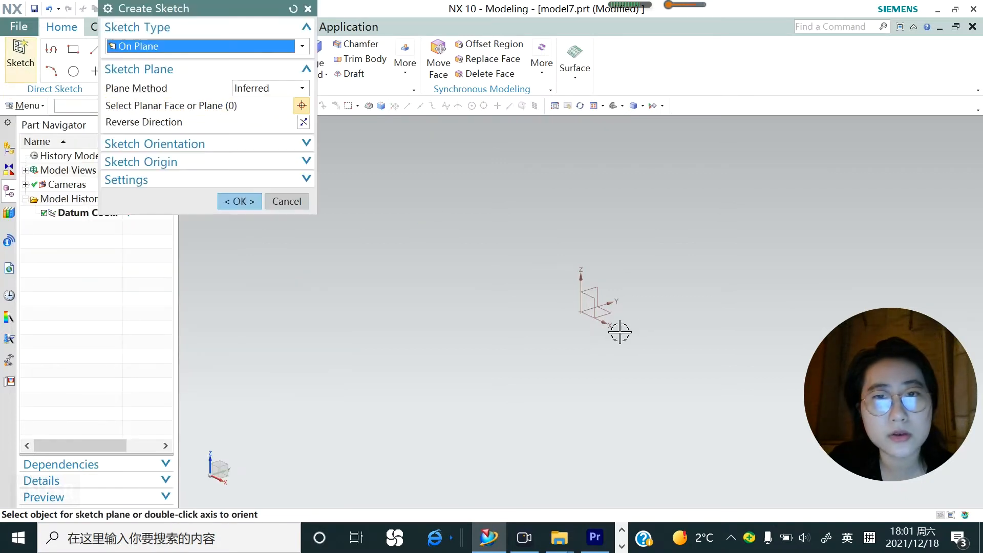
click(589, 298)
click(233, 203)
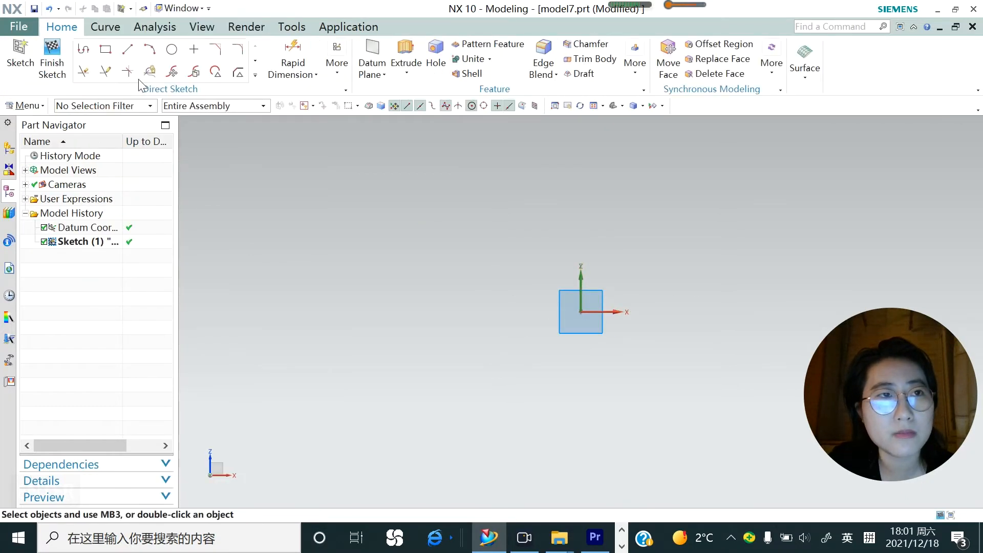
click(105, 49)
click(522, 359)
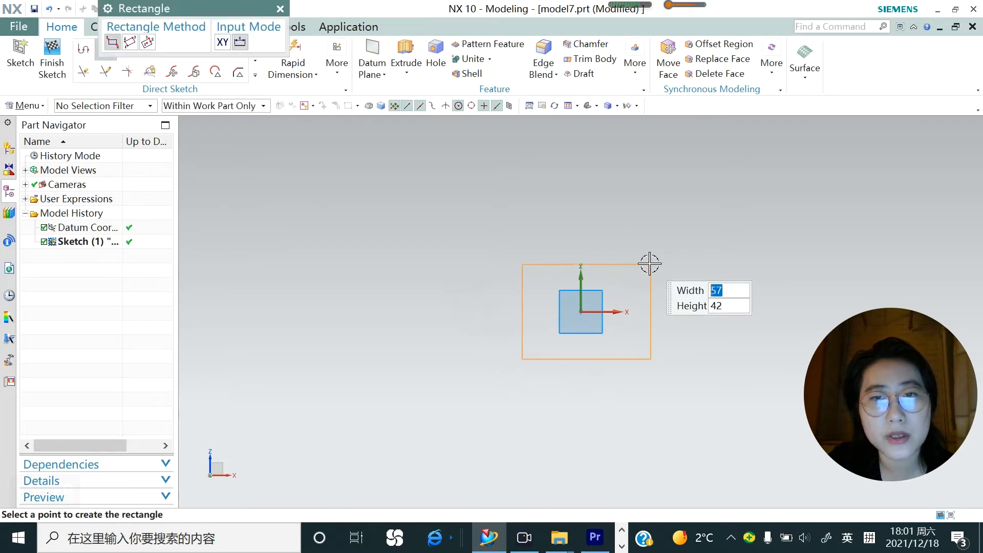
click(649, 264)
Extrude the sketched rectangle 30 mm into a solid block
click(406, 56)
middle_drag(546, 317, 504, 347)
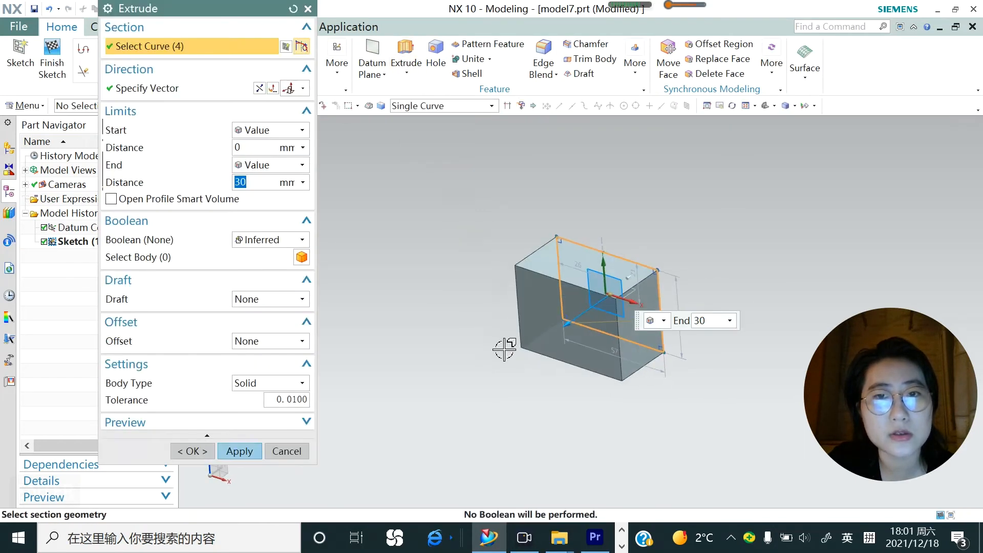
click(240, 451)
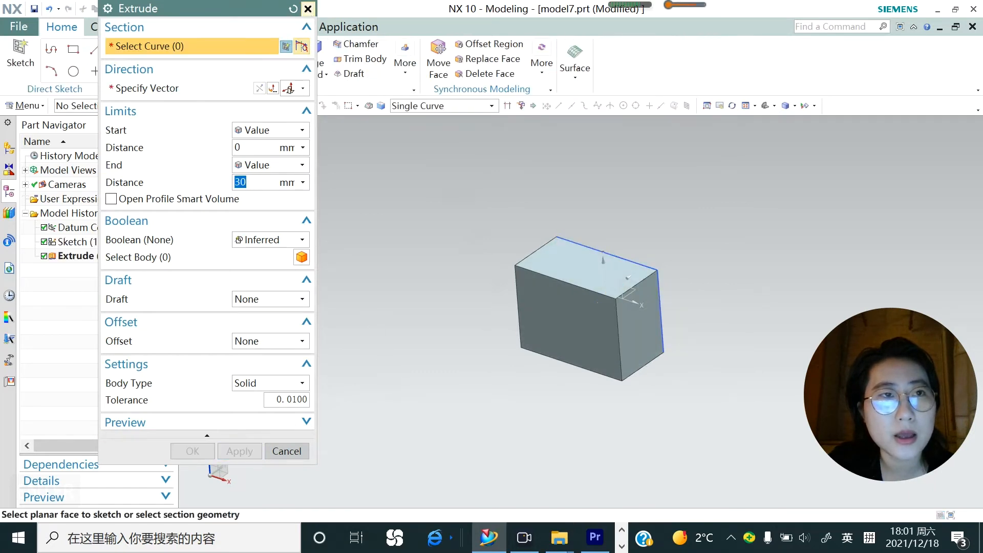
key(Escape)
click(26, 105)
mouse_move(45, 161)
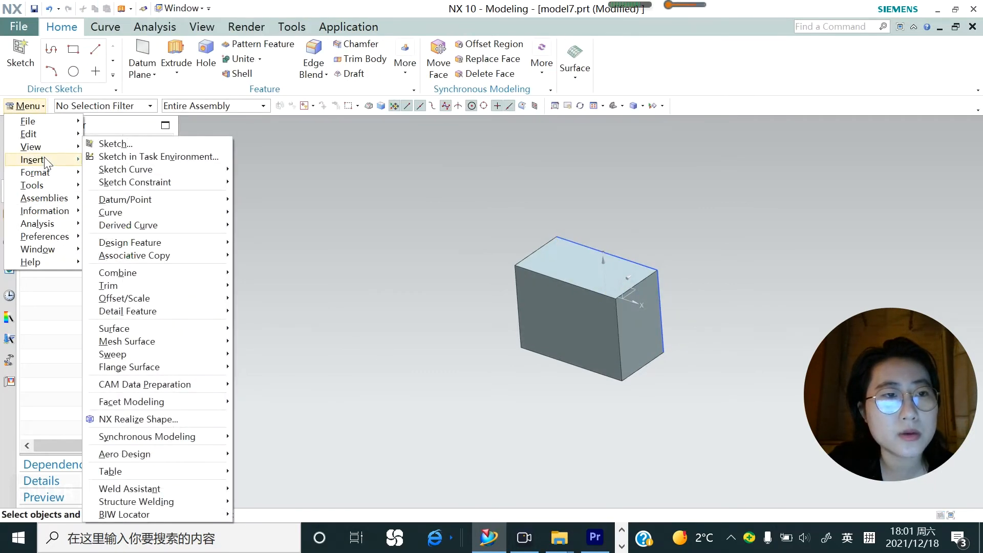
mouse_move(171, 288)
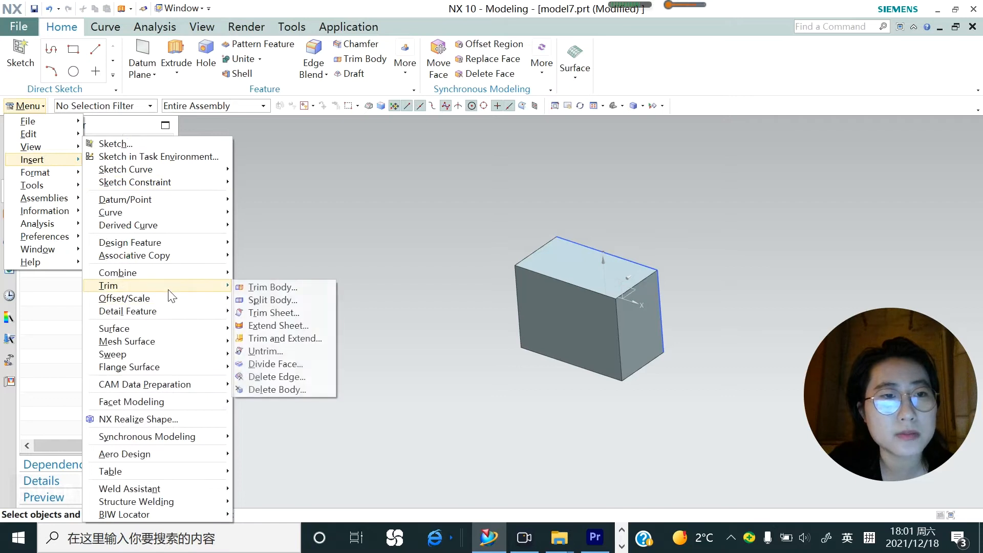
click(255, 290)
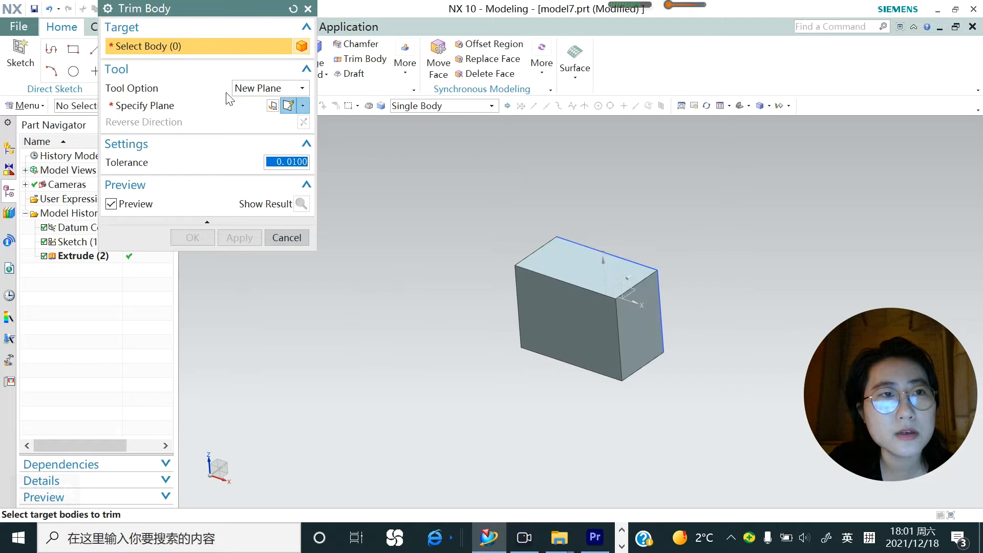
click(302, 90)
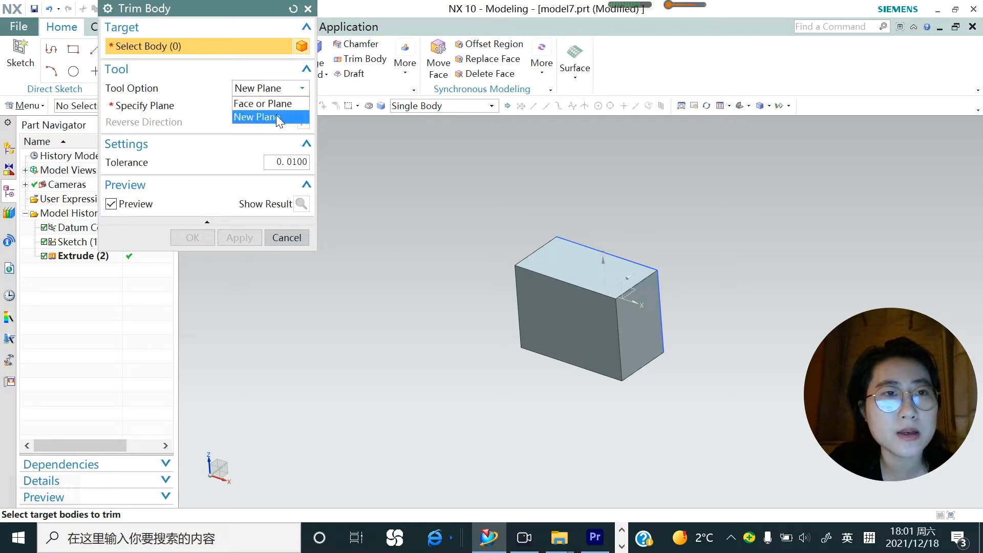
click(234, 94)
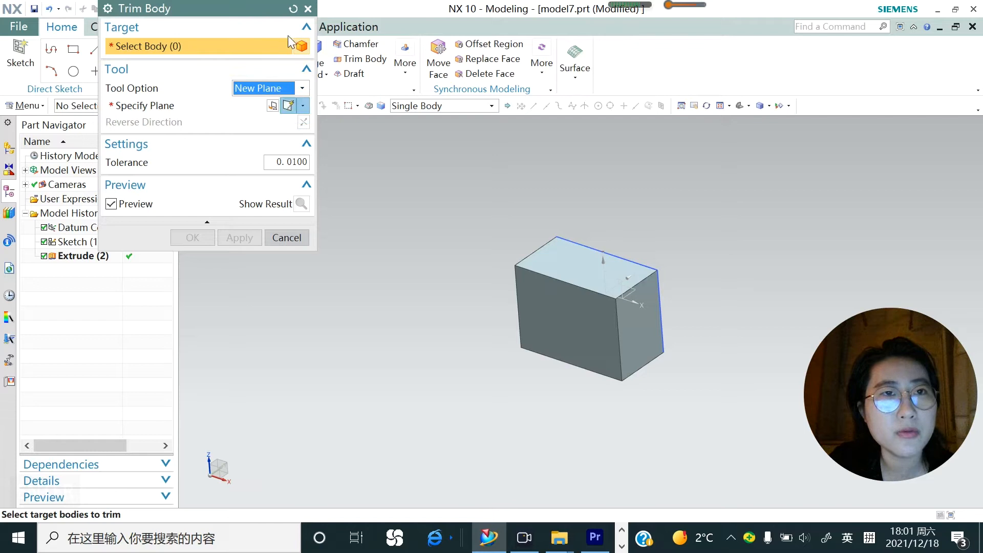
click(308, 9)
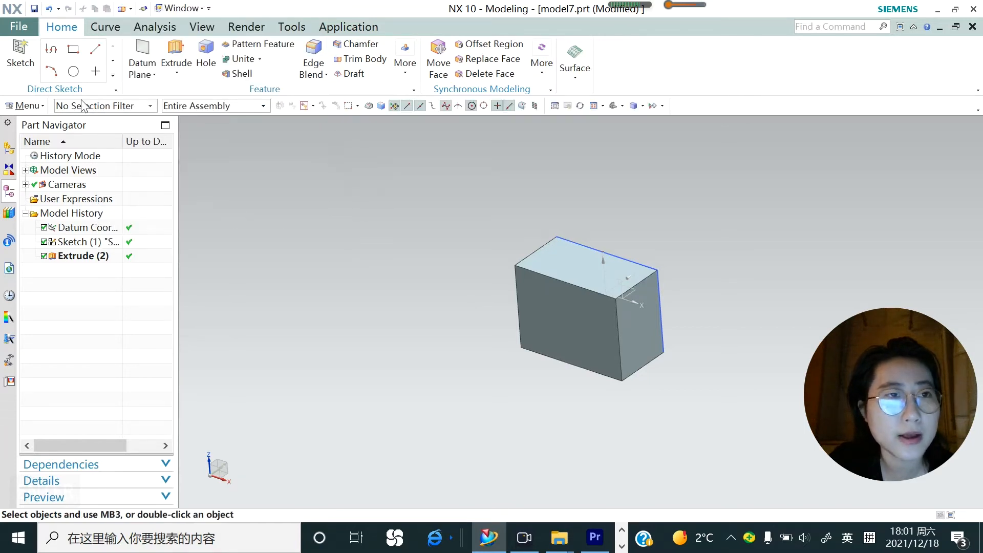
Sketch a three-point arc on the block's front face across its upper-left corner, starting about 24.4 mm right of and 16.1 mm above that corner
click(153, 74)
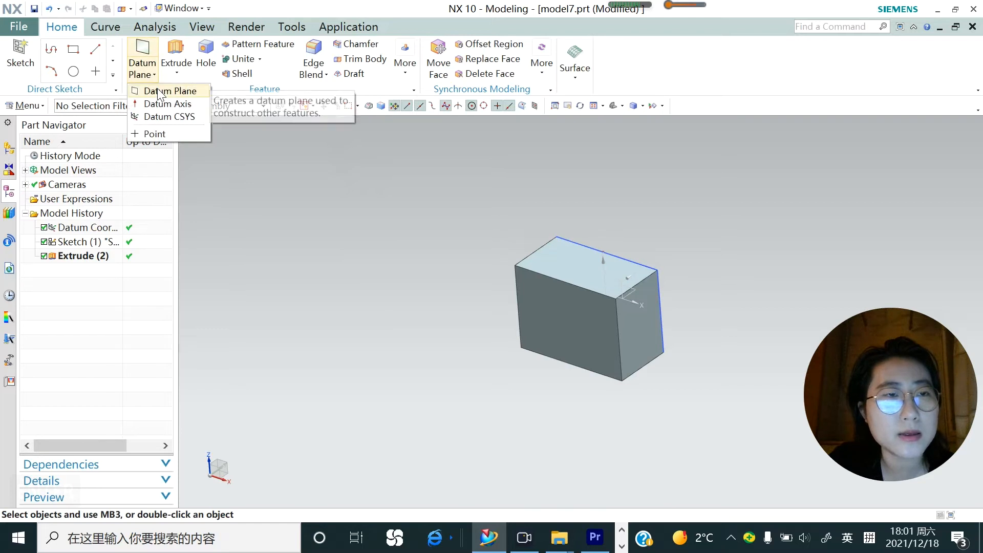
click(160, 92)
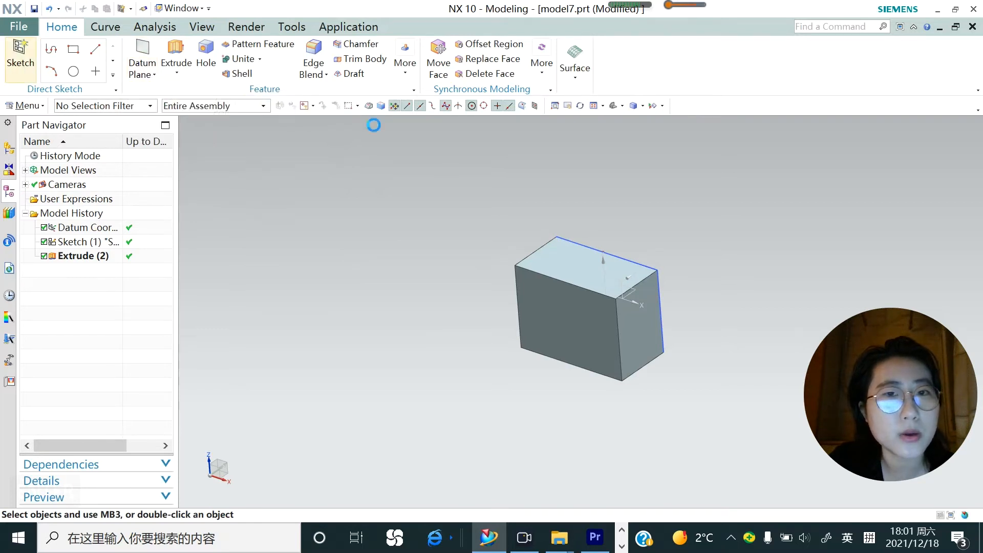
click(544, 301)
click(237, 201)
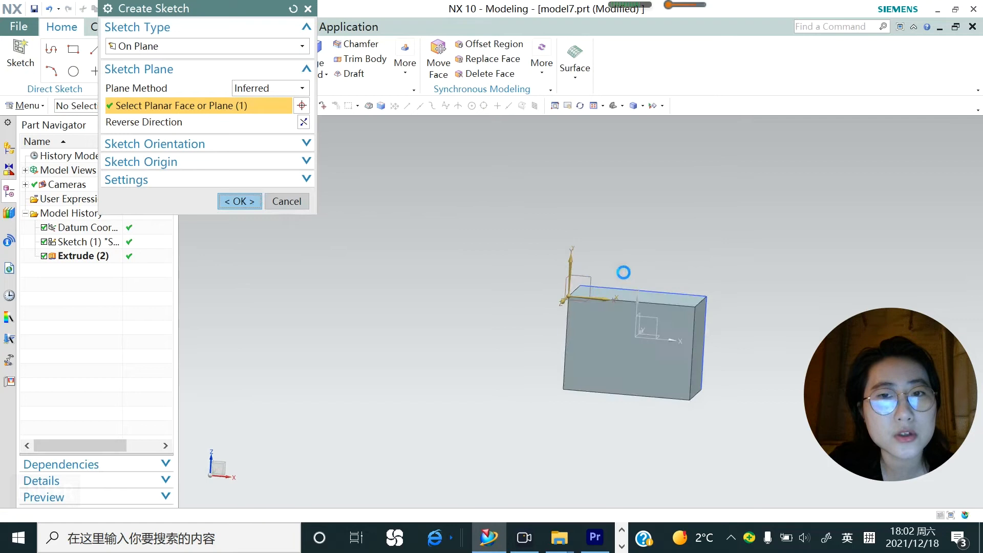
click(149, 49)
click(634, 277)
click(535, 392)
click(606, 353)
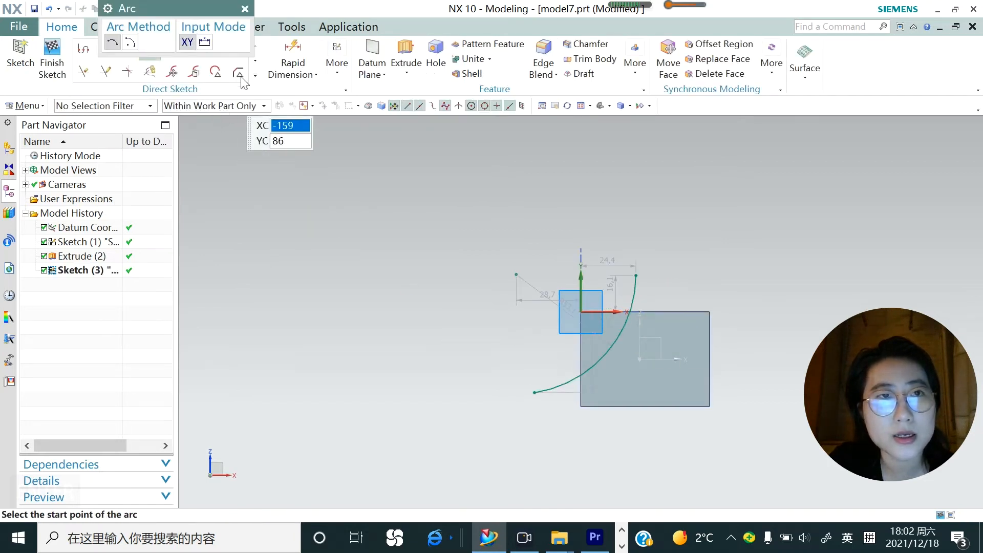
Extrude the arc 51 mm back through the block as a curved sheet extending past its rear face
click(404, 64)
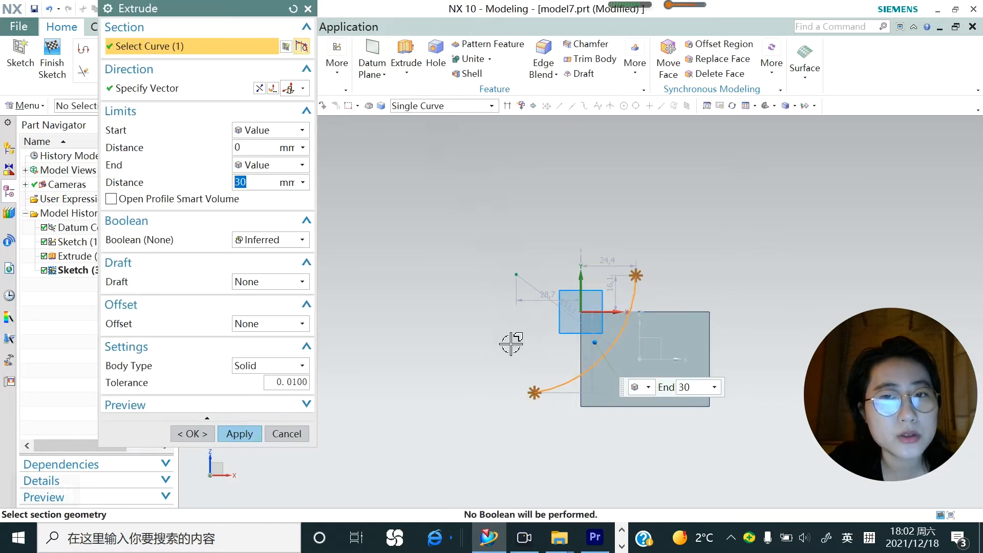
mouse_move(510, 341)
middle_down()
mouse_move(553, 368)
mouse_move(522, 355)
mouse_move(542, 366)
middle_up()
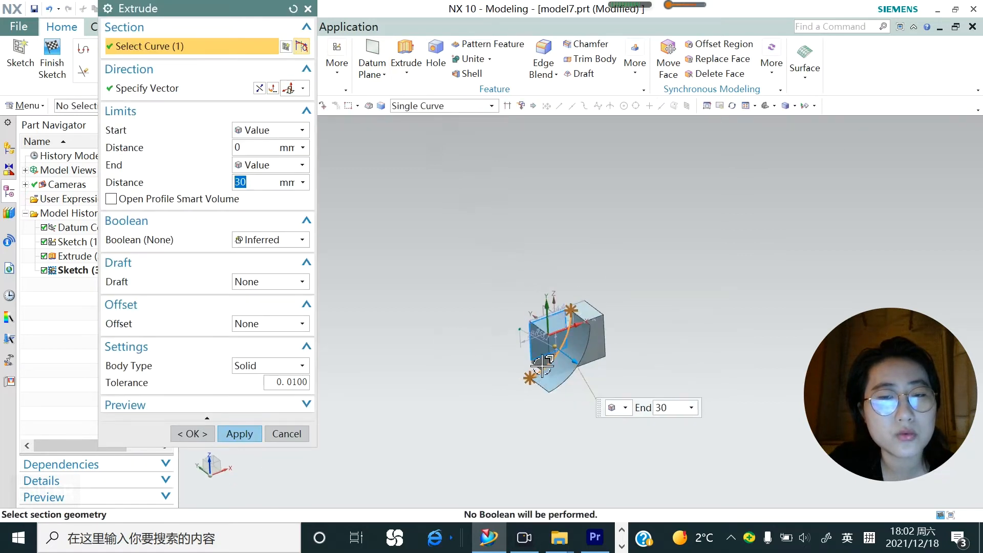
scroll(541, 366, up, 3)
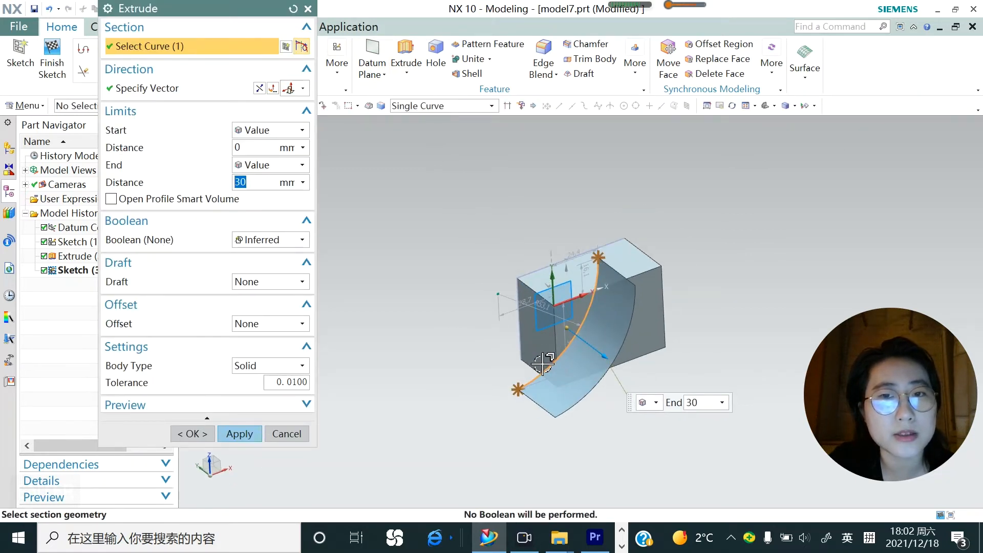
drag(605, 360, 471, 307)
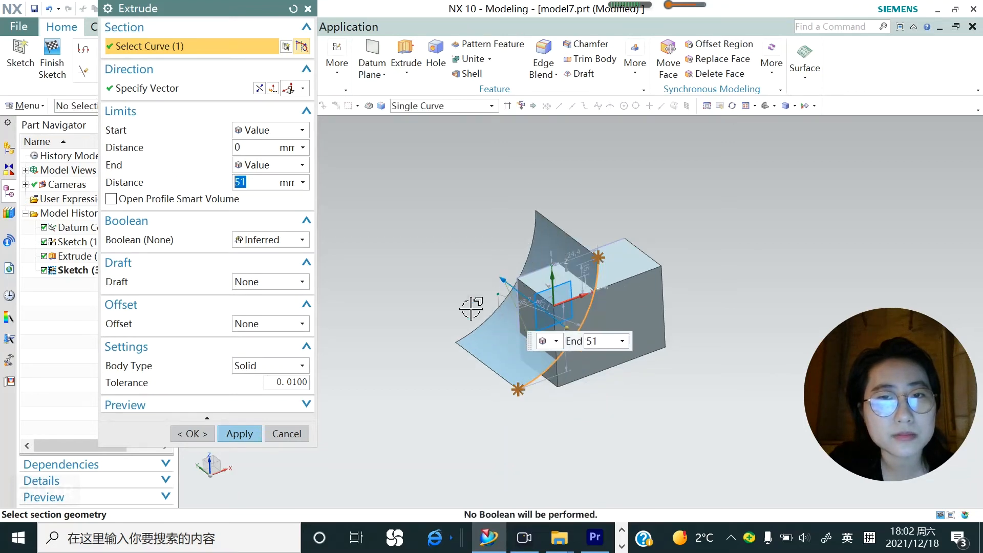
click(240, 435)
click(285, 434)
Trim the block with Trim Body, using the Face or Plane tool option and the curved sheet as the cutting face
click(28, 106)
mouse_move(32, 159)
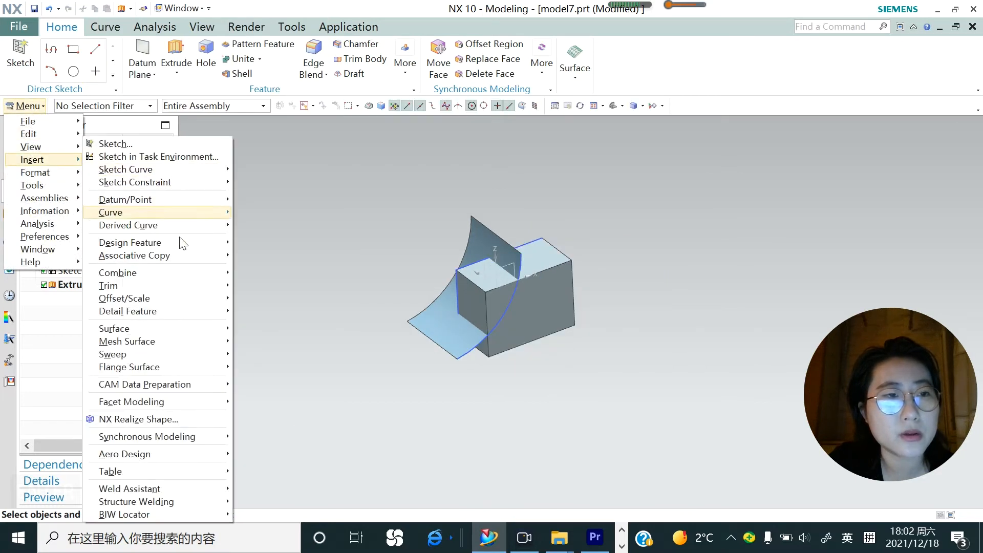
mouse_move(184, 276)
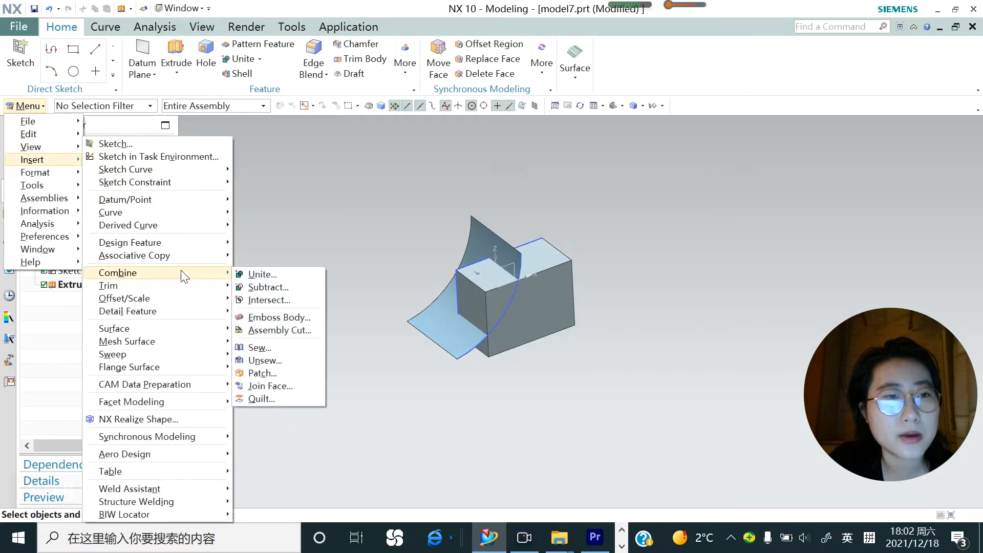
click(264, 285)
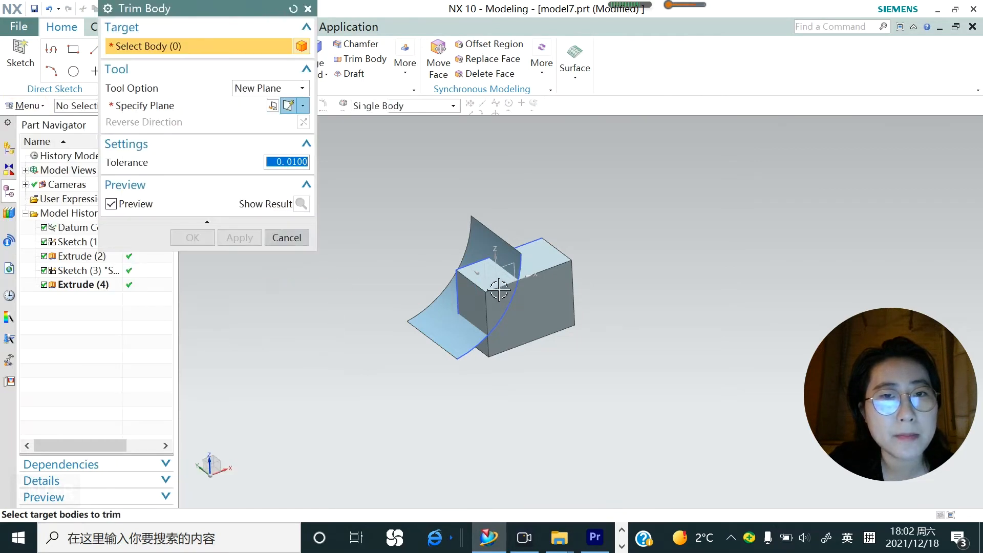
click(545, 261)
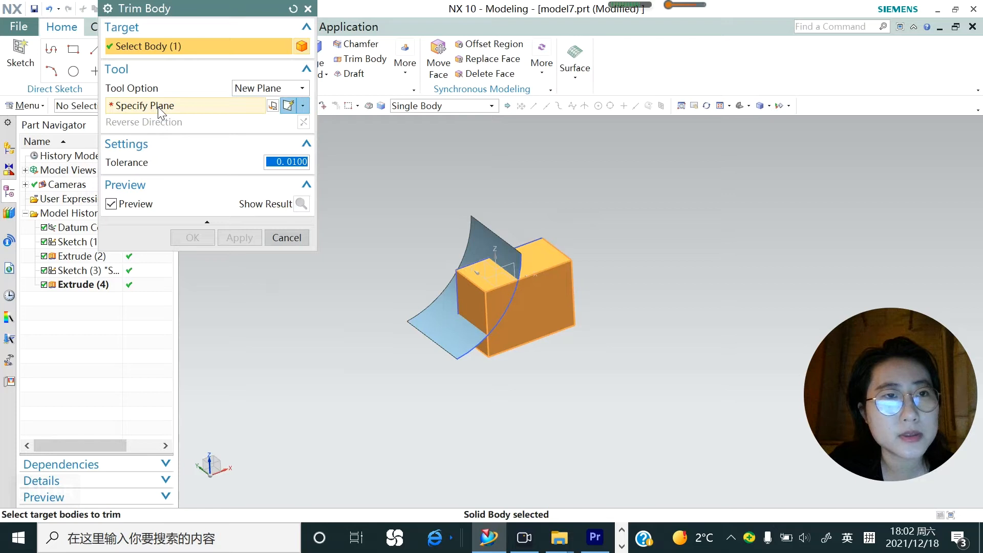
click(281, 89)
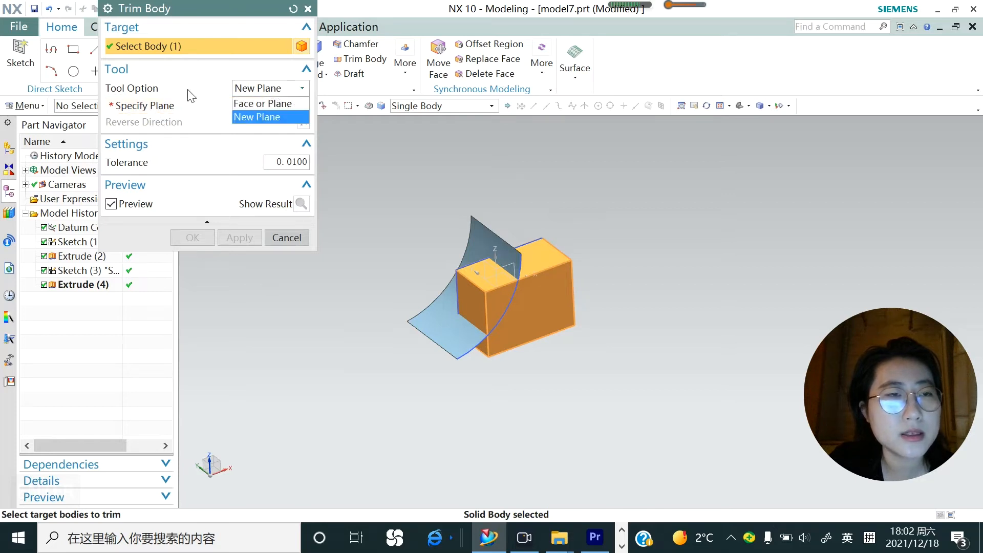
click(276, 104)
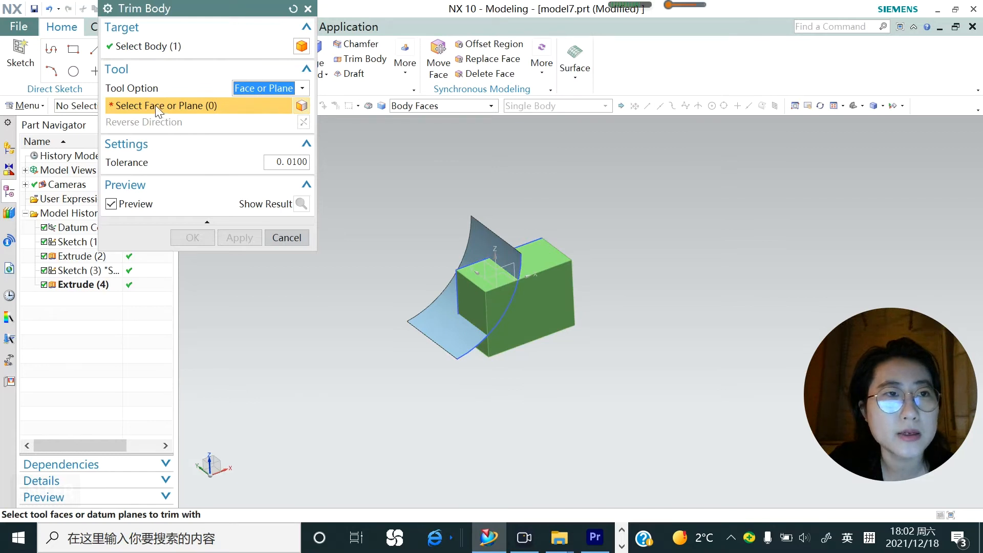
scroll(443, 227, up, 3)
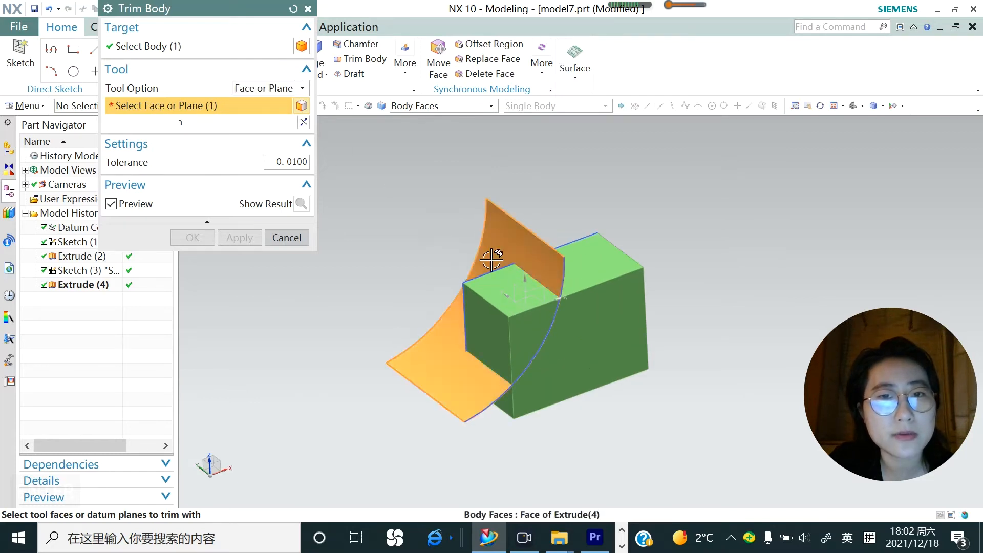
click(437, 295)
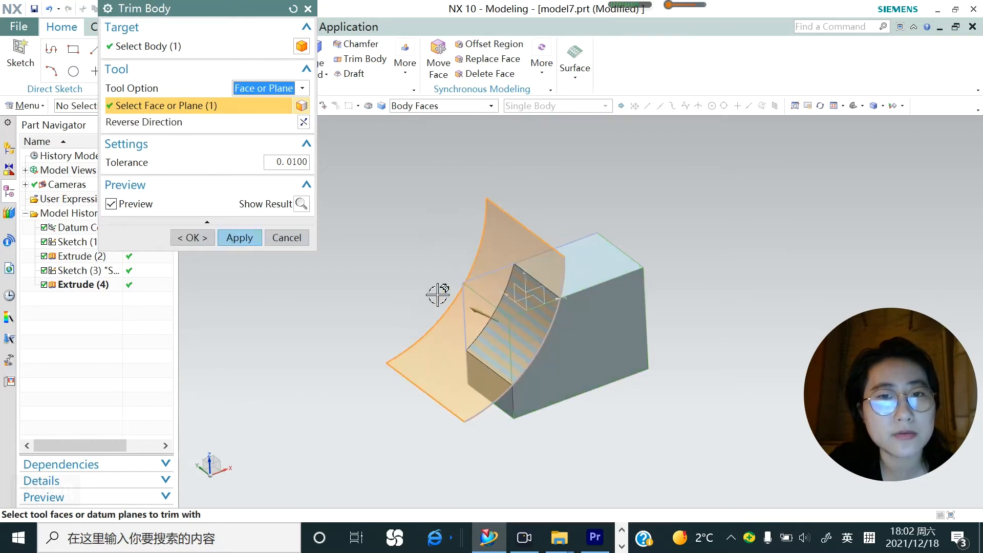
click(241, 239)
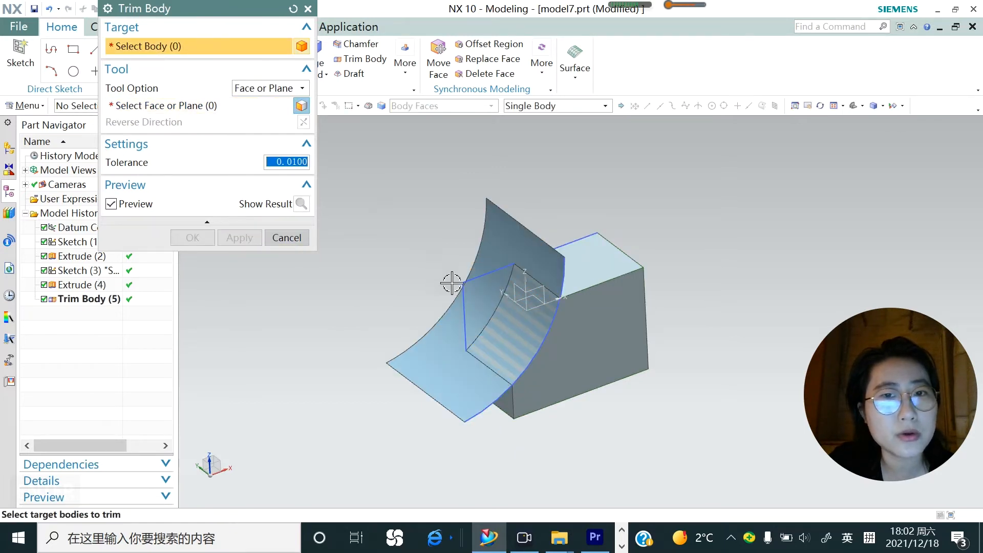
Trim the block again with the horizontal datum plane, reversing the direction to keep the upper part
middle_drag(548, 329, 575, 324)
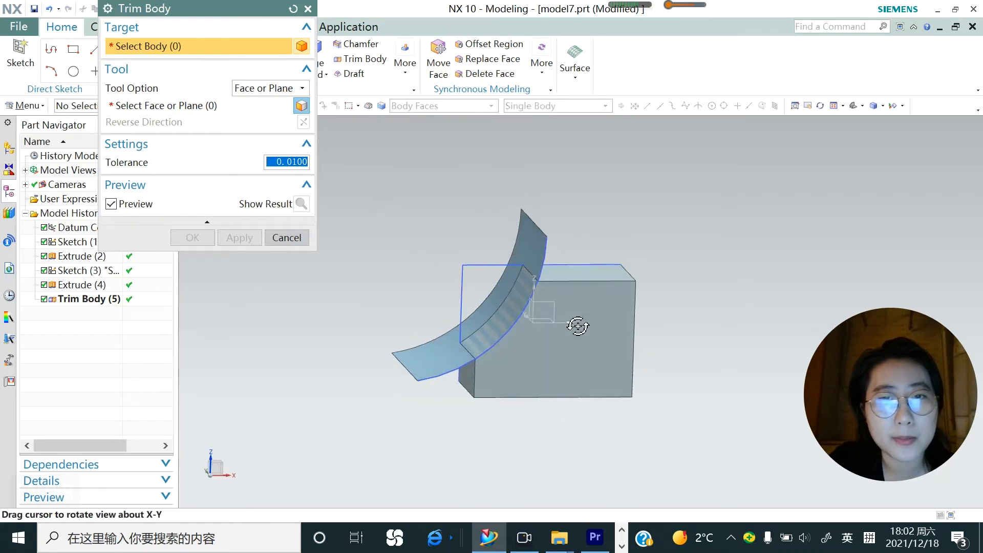
click(170, 112)
click(546, 313)
mouse_move(554, 363)
middle_down()
mouse_move(555, 340)
mouse_move(619, 340)
mouse_move(559, 364)
middle_up()
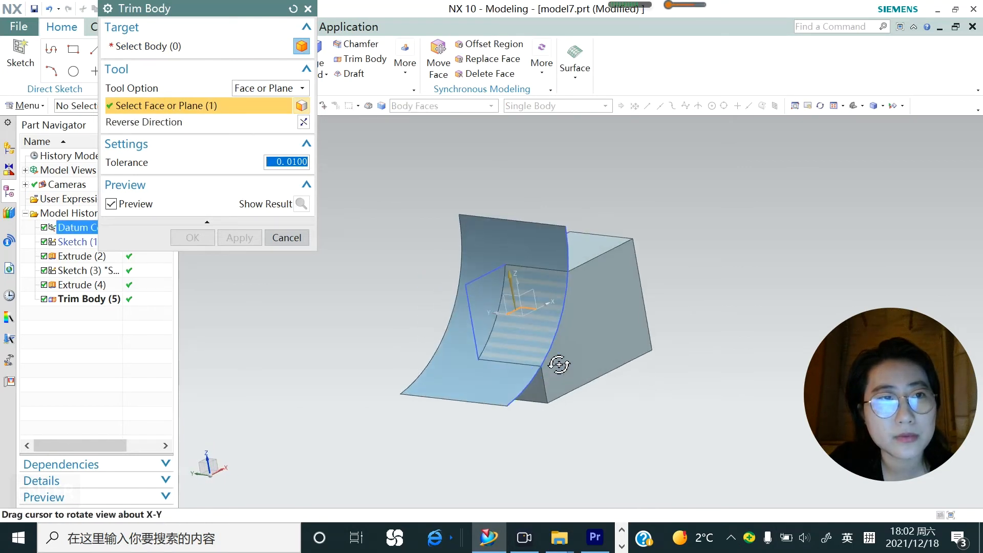
click(171, 49)
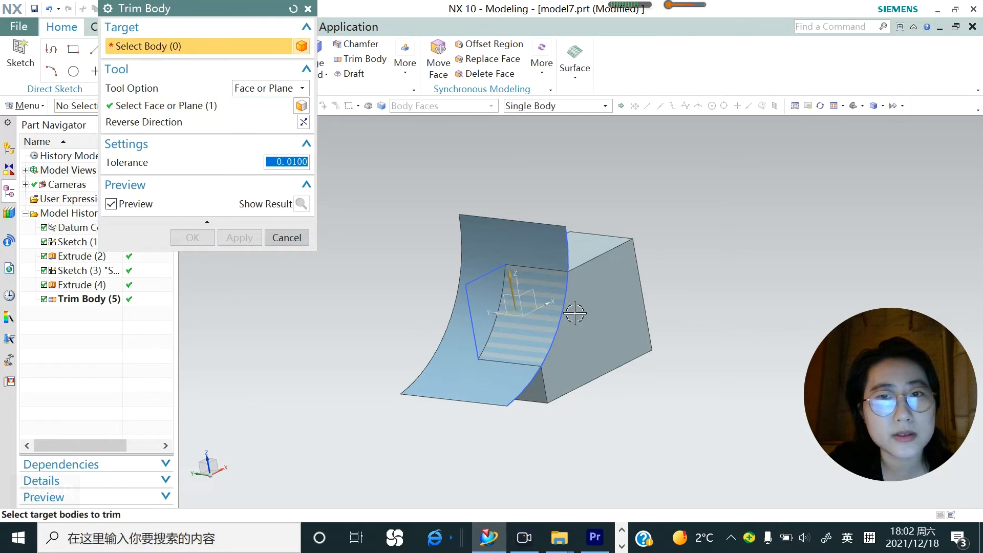
middle_drag(607, 289, 588, 281)
click(588, 277)
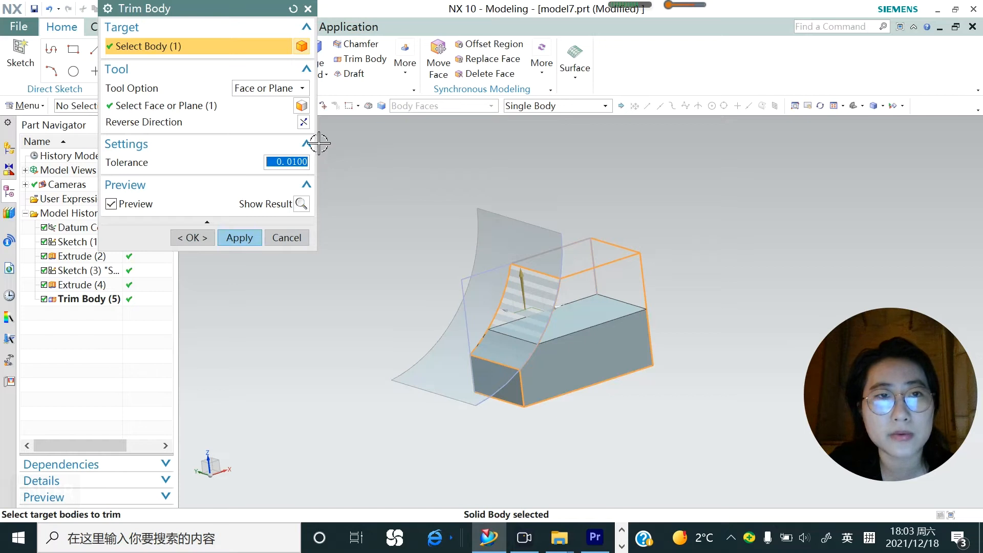
click(304, 123)
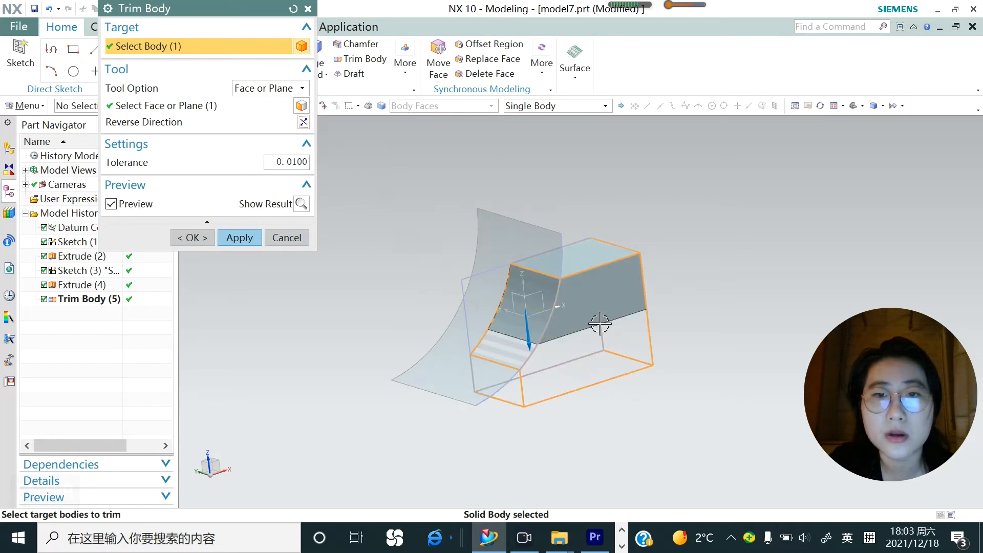
click(250, 236)
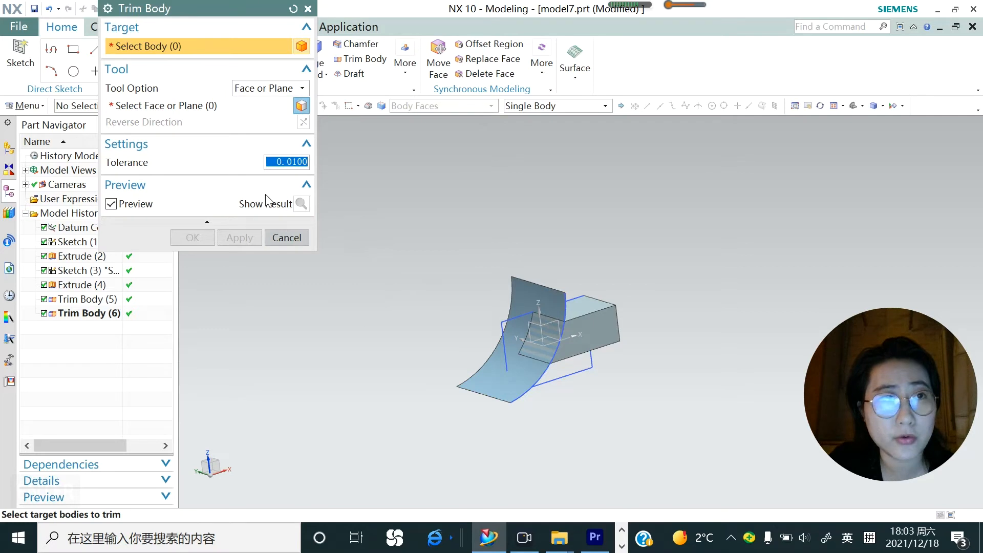
Set up another Trim Body on the block with the New Plane tool option, based on the XZ plane of the datum coordinate system
click(589, 343)
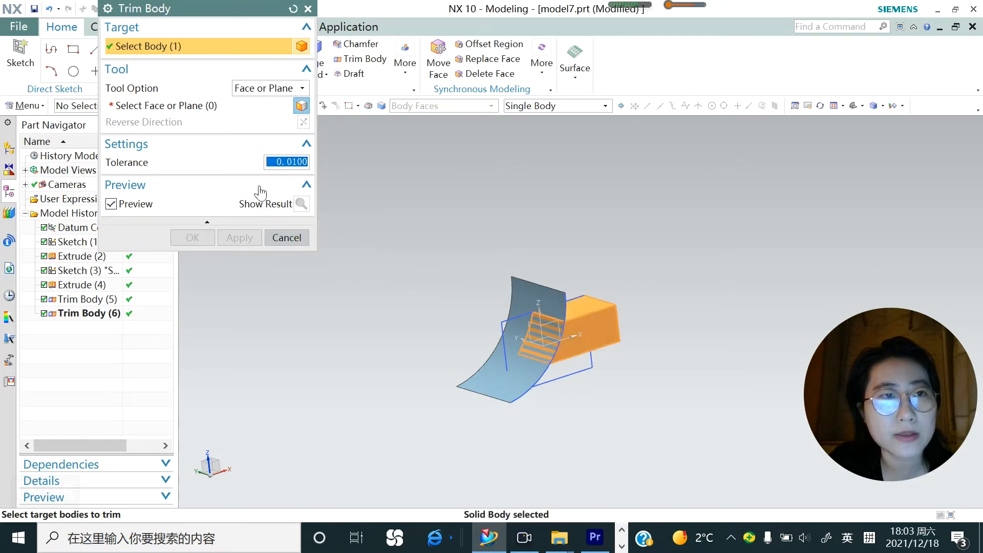
click(302, 89)
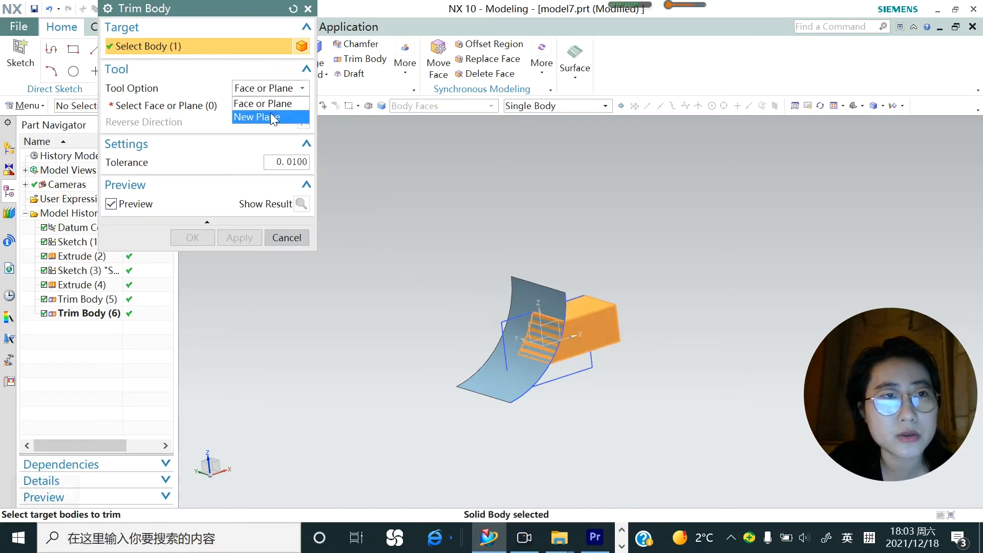
click(271, 112)
scroll(495, 333, down, 4)
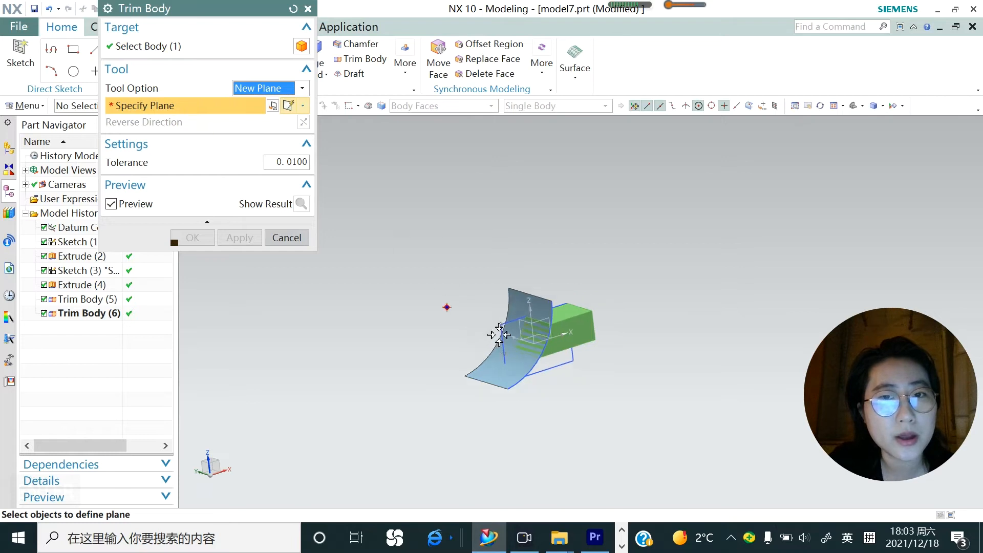
middle_drag(538, 346, 550, 381)
scroll(541, 347, up, 5)
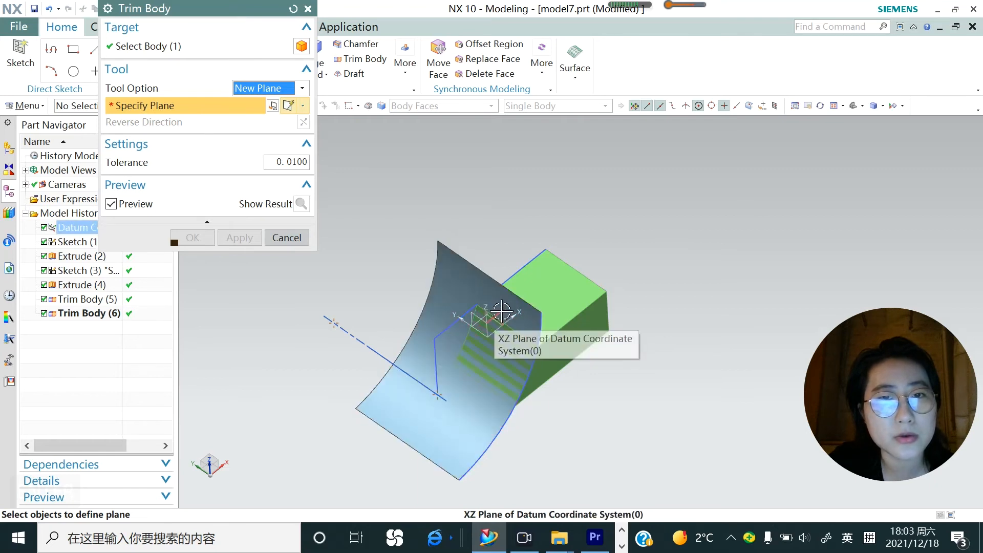
click(502, 311)
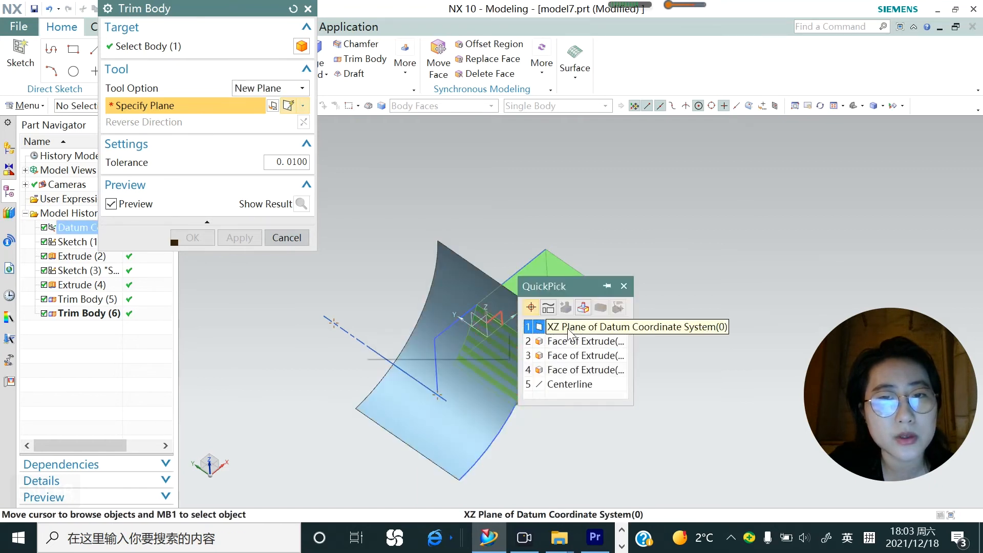
click(569, 330)
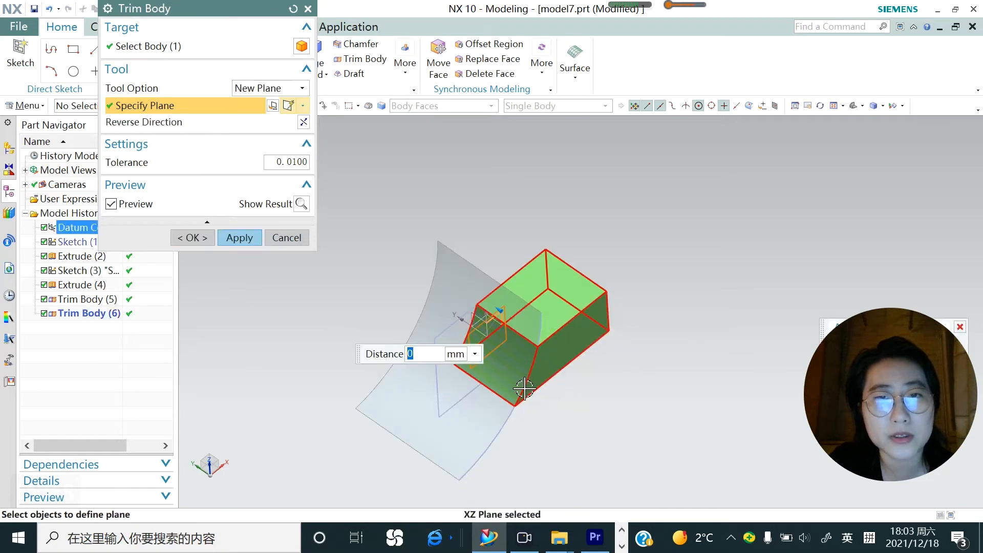
Offset the new trimming plane by -14 mm, reverse the trim direction, and trim the block
drag(507, 325, 523, 325)
middle_drag(515, 384, 539, 342)
scroll(534, 325, up, 2)
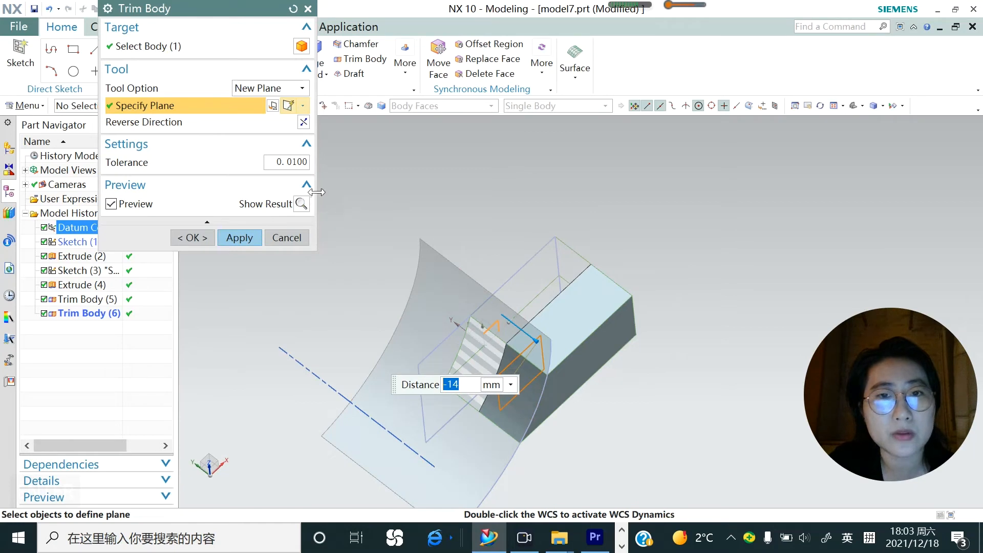
click(305, 125)
scroll(625, 345, down, 2)
middle_drag(599, 393, 565, 340)
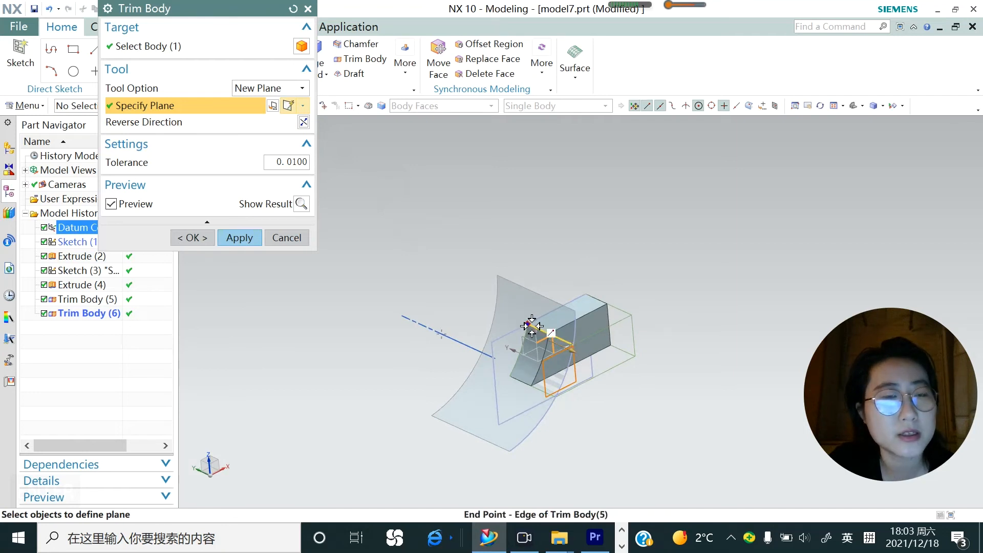
click(239, 239)
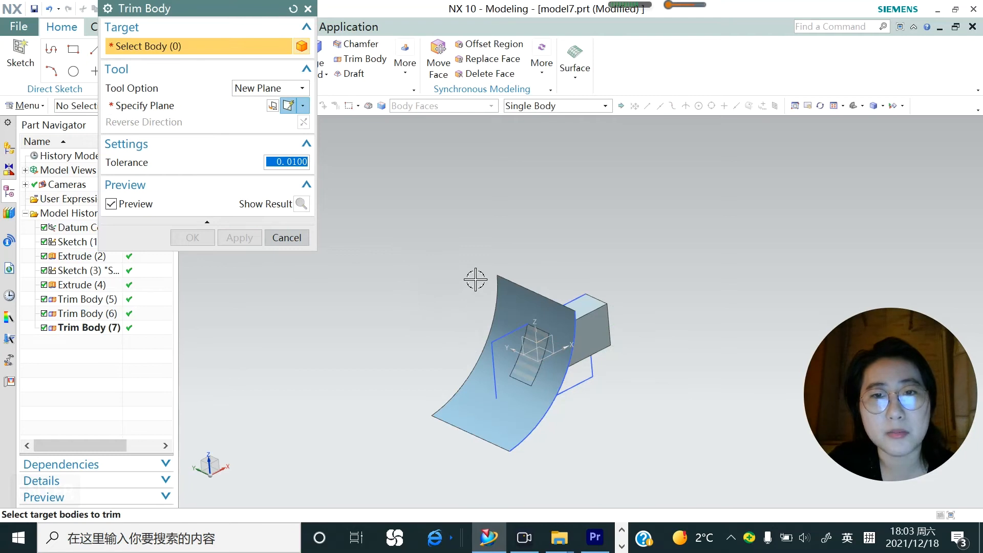
scroll(475, 280, down, 3)
click(299, 243)
Delete the curved sheet with Delete Body, and undo the deletion
scroll(389, 281, down, 2)
middle_drag(579, 323, 544, 318)
scroll(531, 315, up, 3)
scroll(487, 313, up, 1)
click(24, 105)
mouse_move(41, 160)
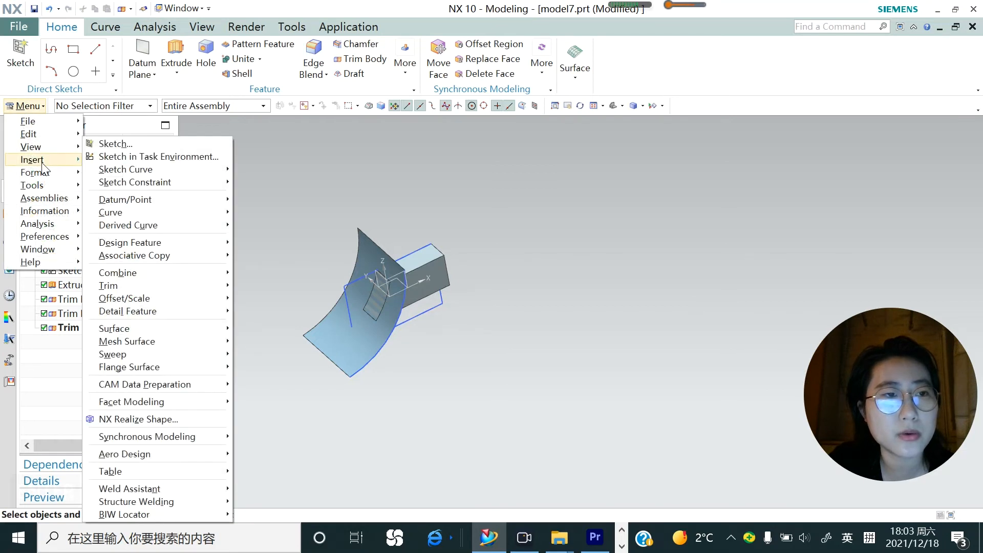
mouse_move(182, 290)
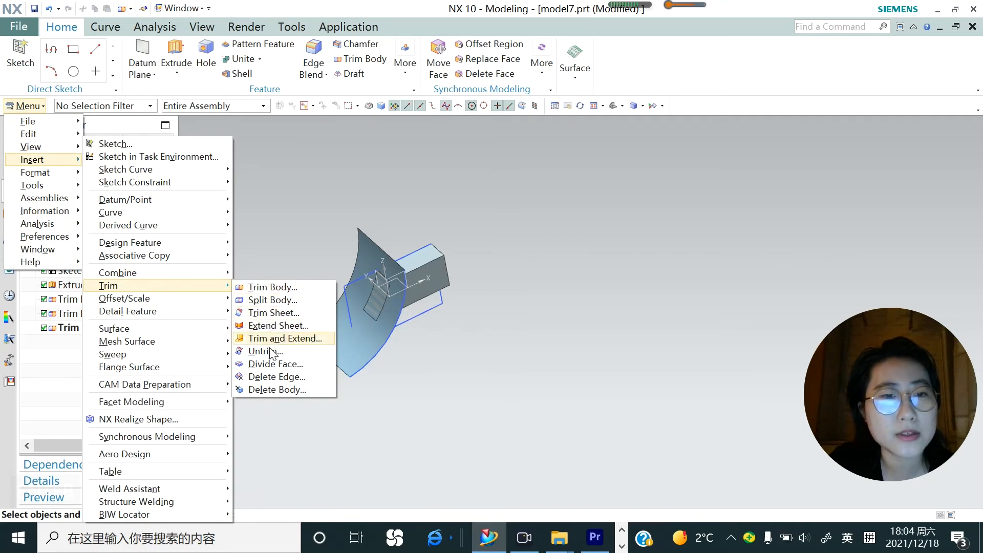
click(275, 389)
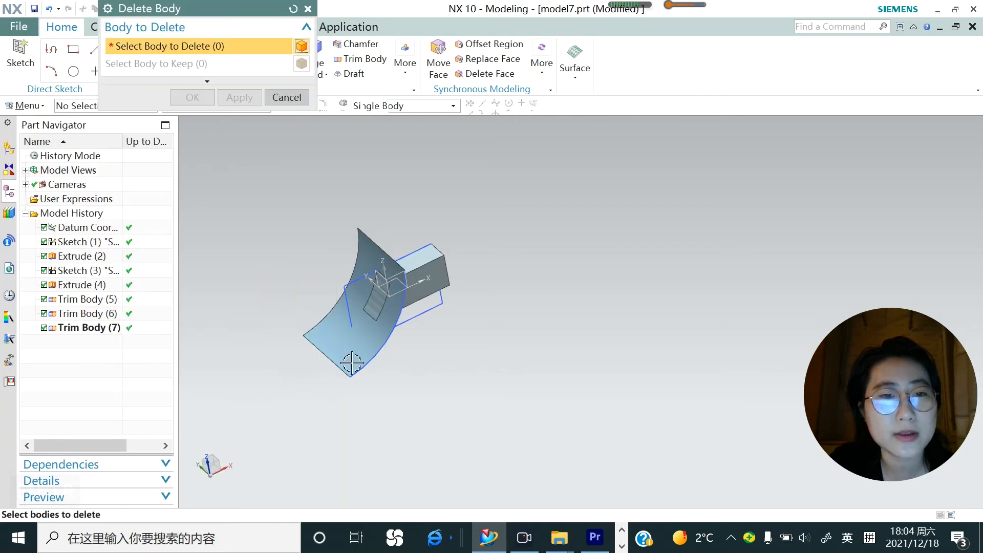
click(369, 239)
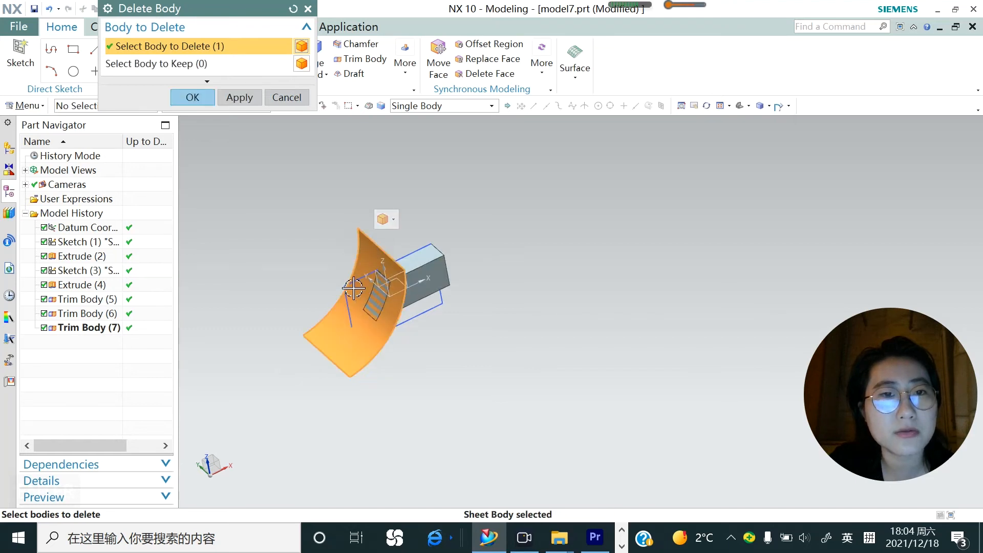
click(232, 97)
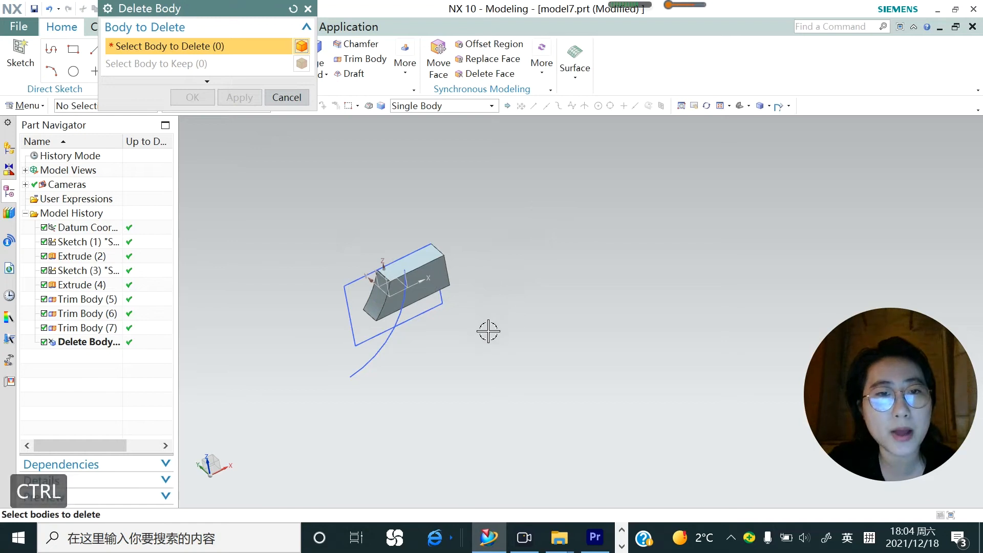
key(ctrl+z)
key(ctrl+z)
Delete the trimmed solid block with Delete Body, and undo the deletion
click(26, 111)
mouse_move(60, 164)
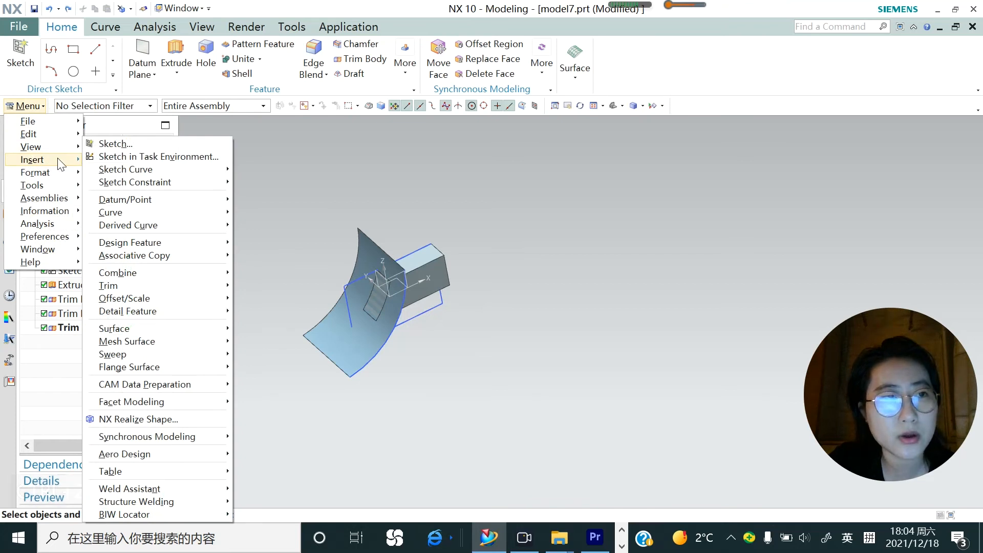
mouse_move(163, 260)
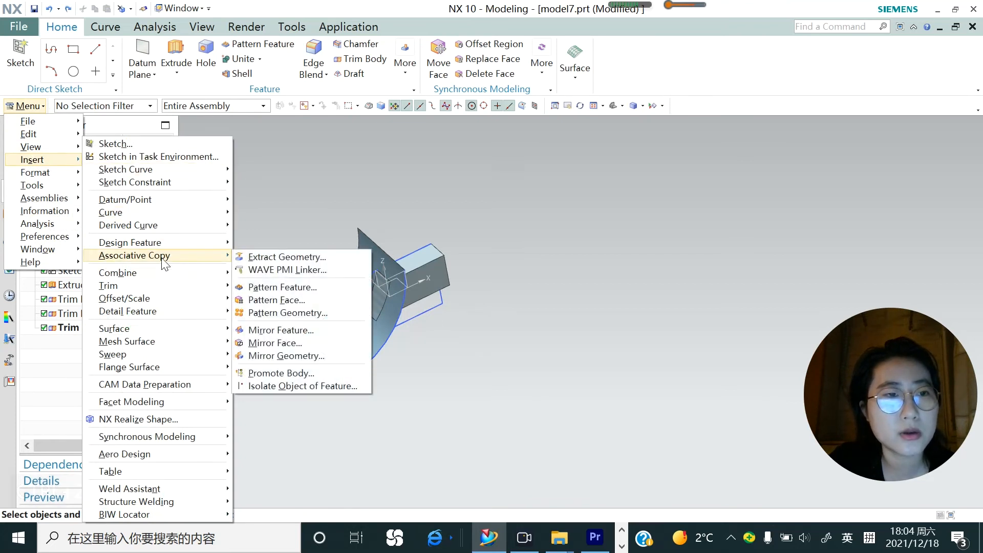
mouse_move(163, 285)
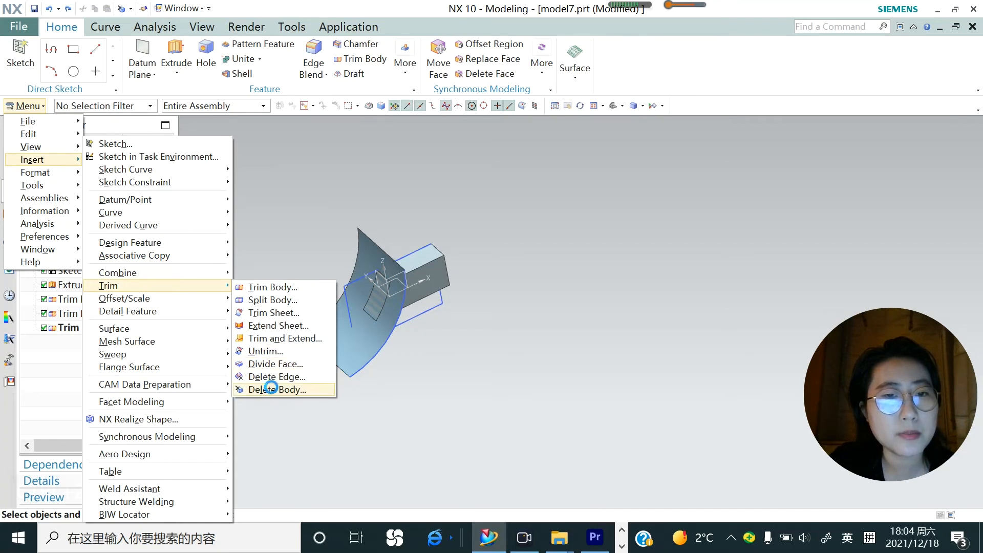
click(269, 389)
click(444, 257)
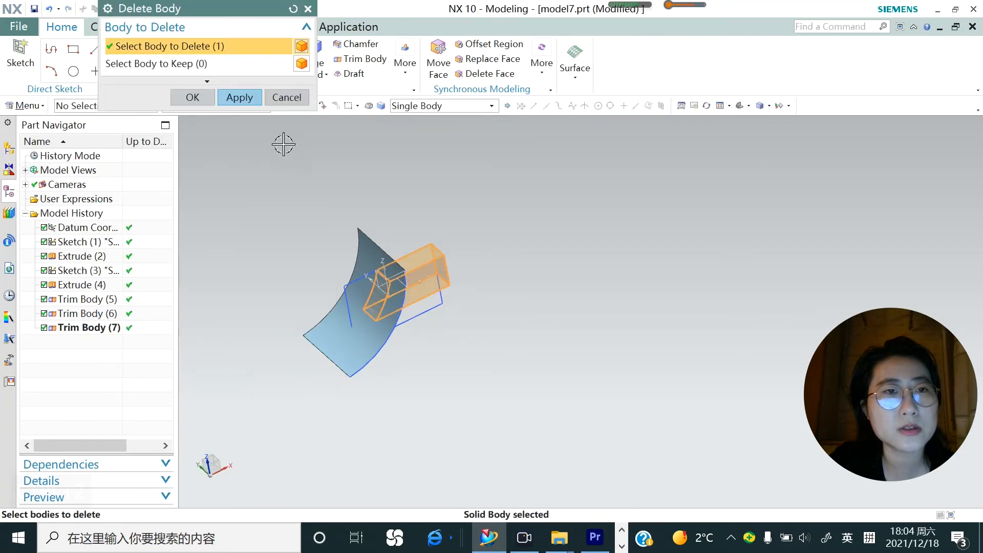
click(243, 97)
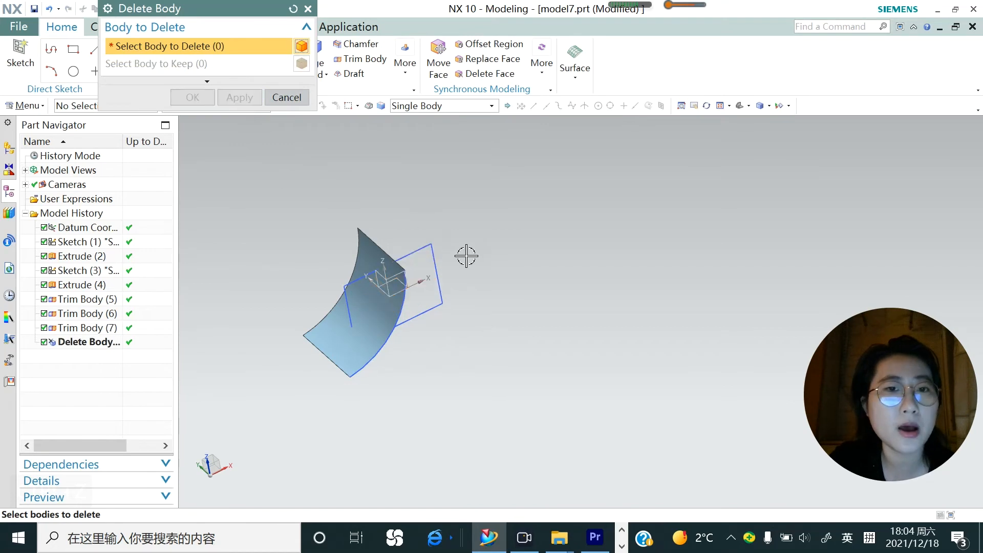
click(293, 98)
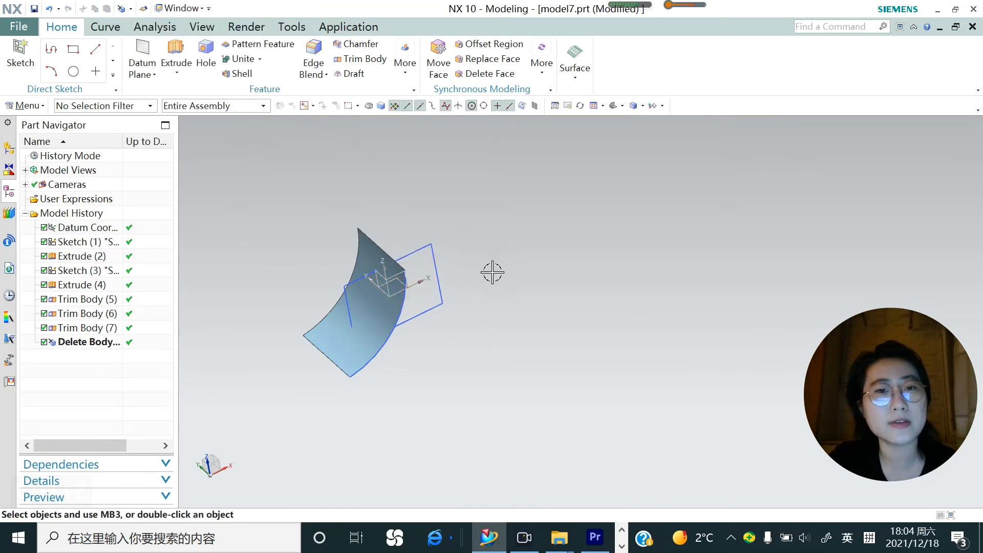
key(ctrl+z)
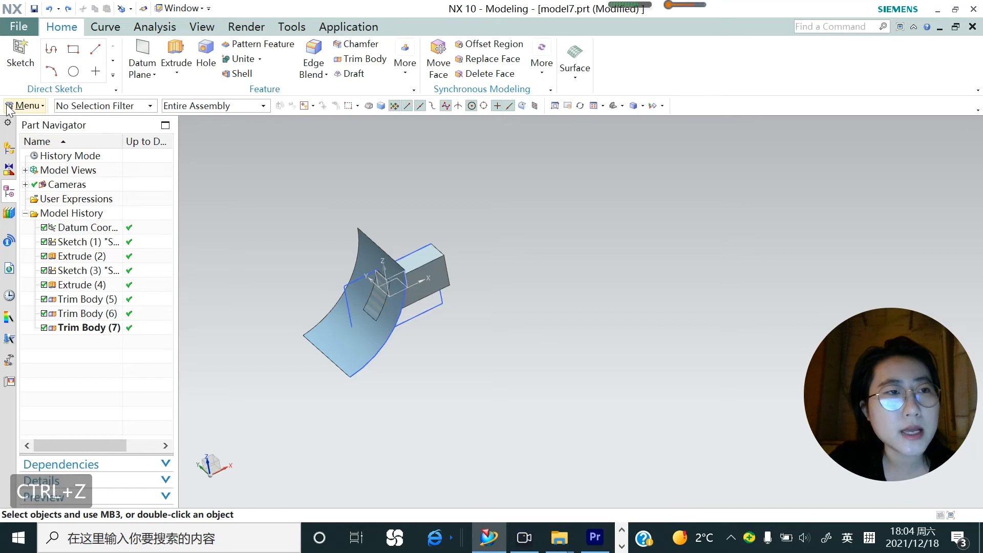
Start Extend Sheet and select all four boundary edges of the curved sheet using the Connected Curves rule
click(25, 105)
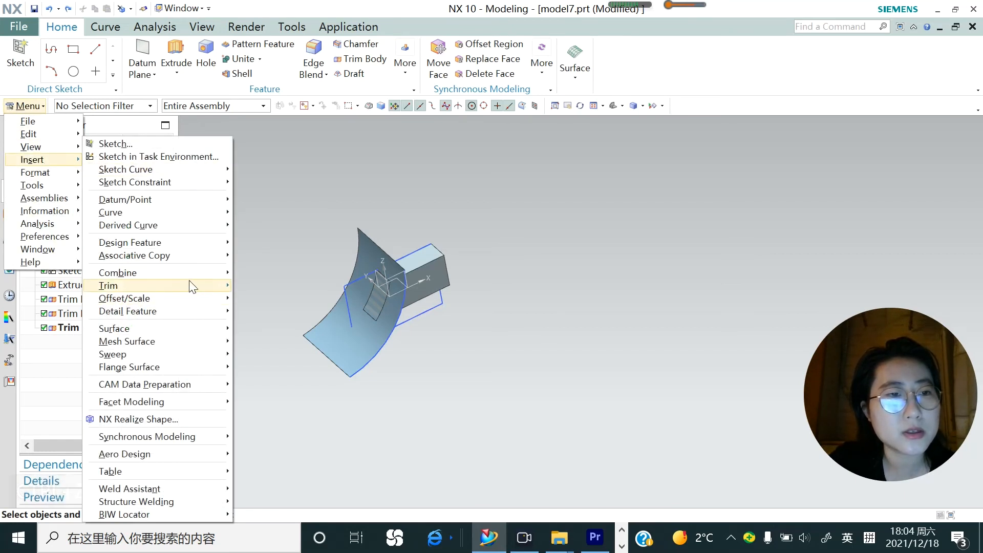
mouse_move(189, 283)
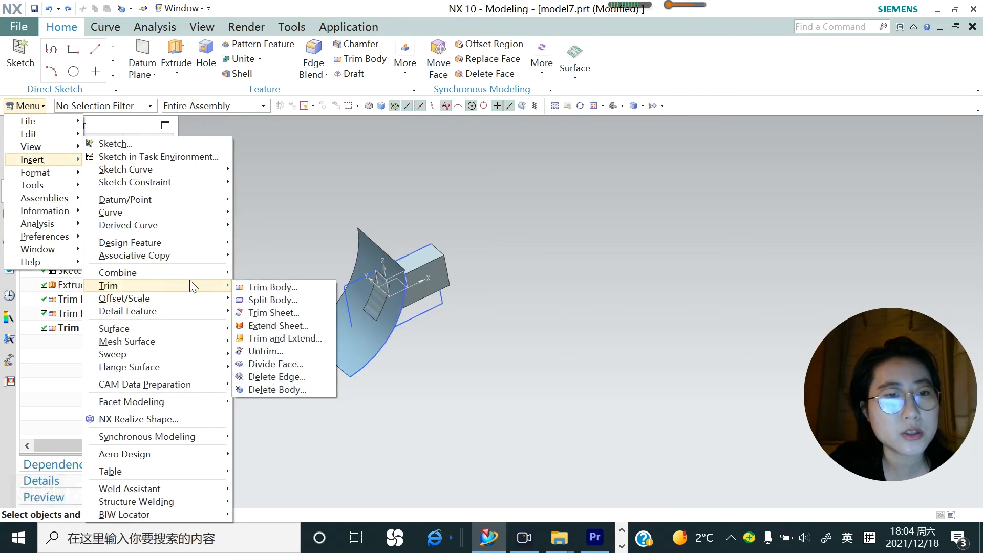
click(286, 327)
scroll(432, 269, down, 2)
middle_drag(432, 269, 451, 238)
scroll(409, 299, up, 2)
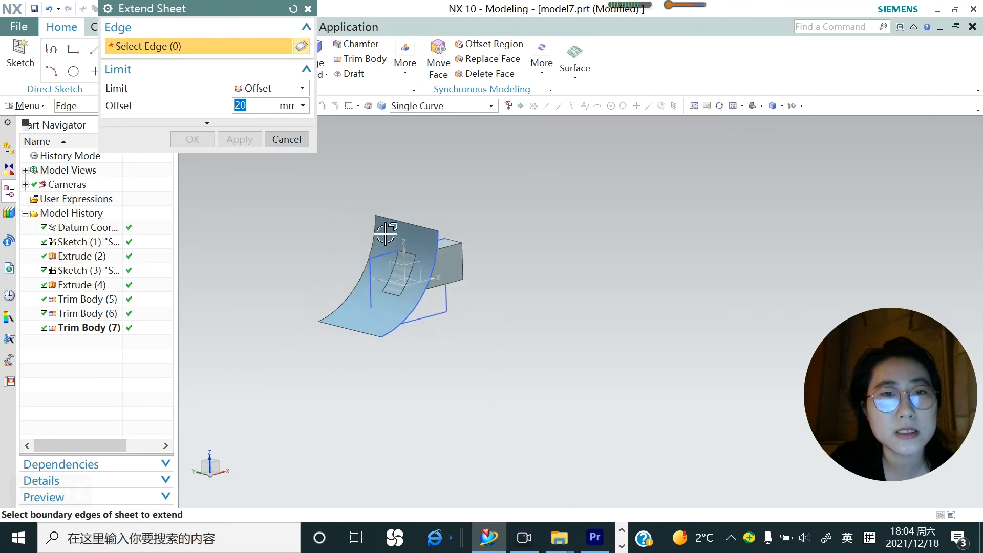
click(387, 217)
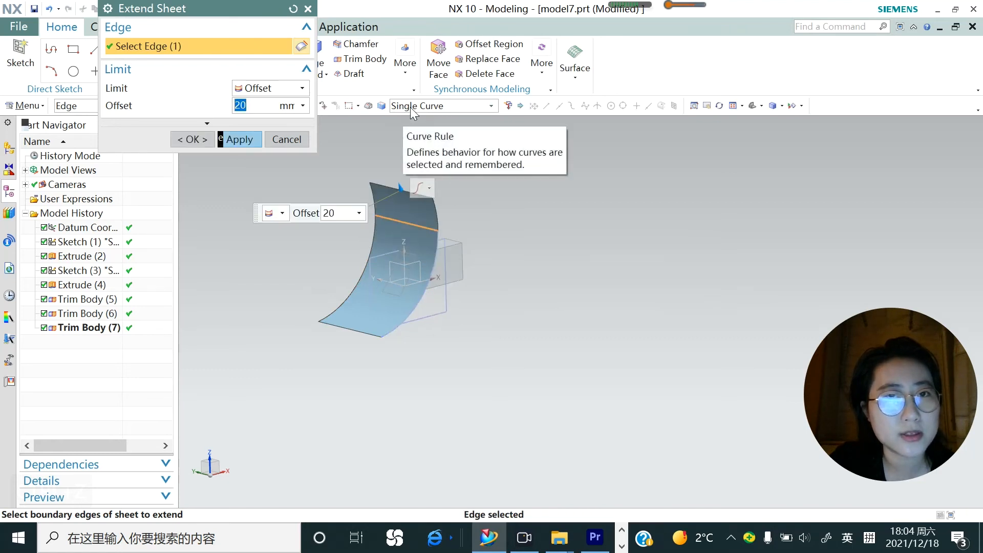
shift+click(389, 219)
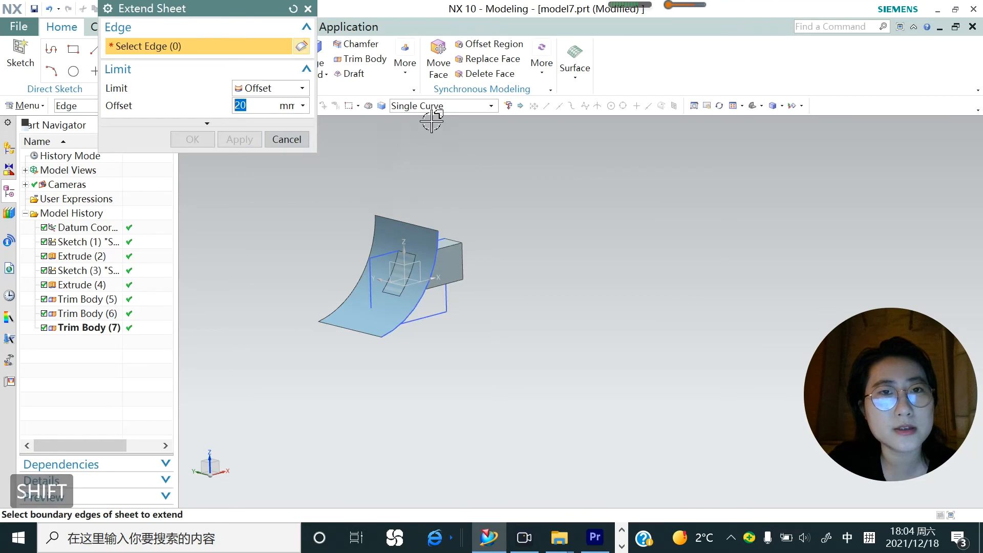
click(491, 106)
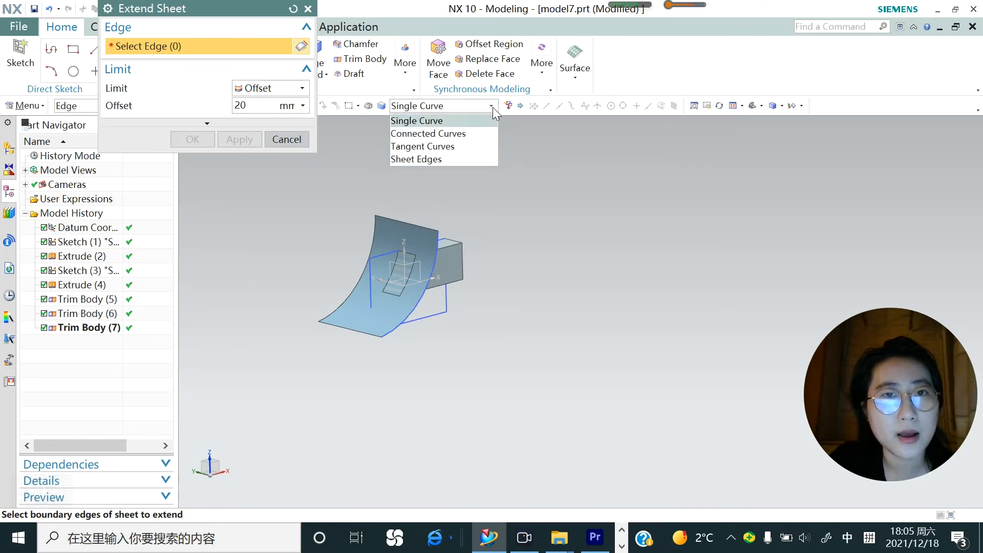
click(457, 134)
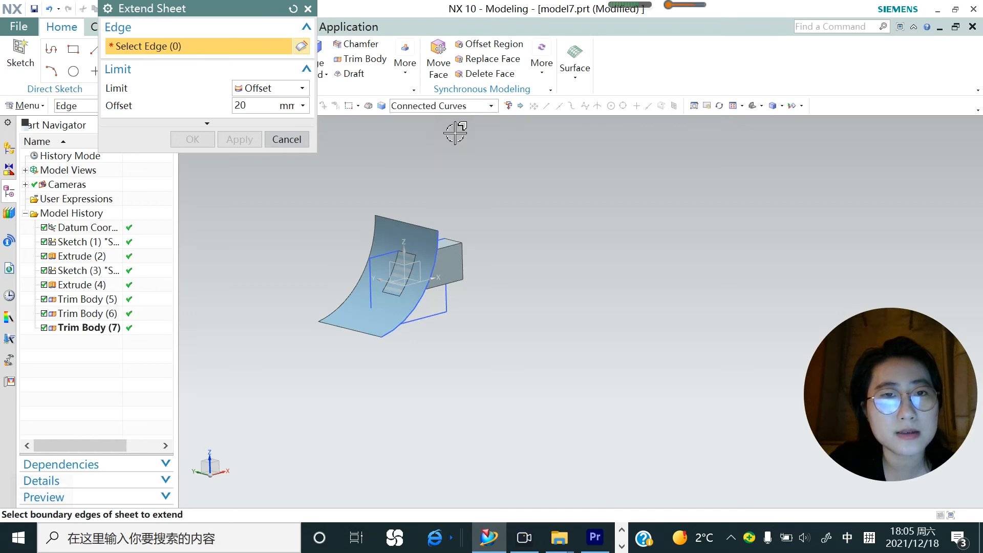
click(389, 222)
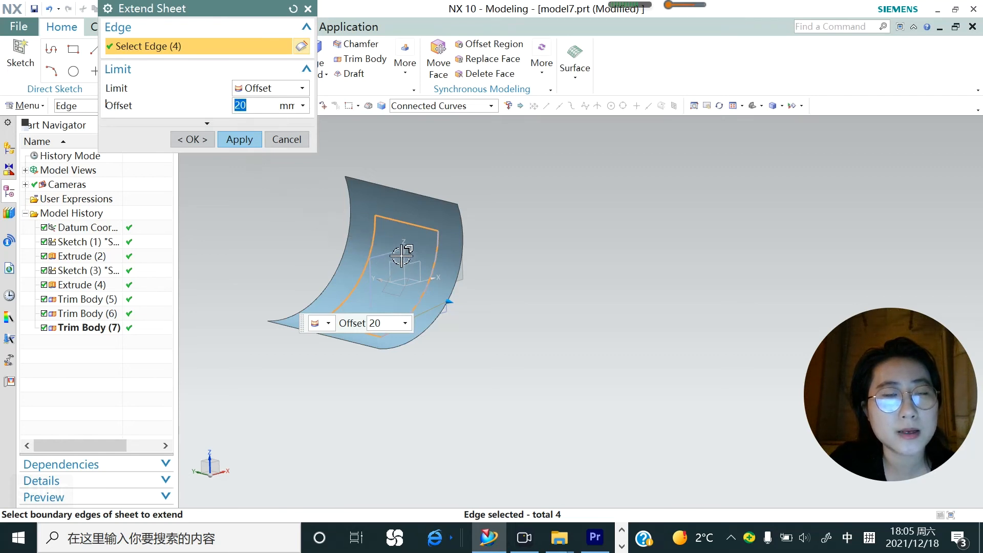
Shrink the curved sheet inward on all its edges with an Extend Sheet offset of -5 mm
scroll(319, 213, up, 3)
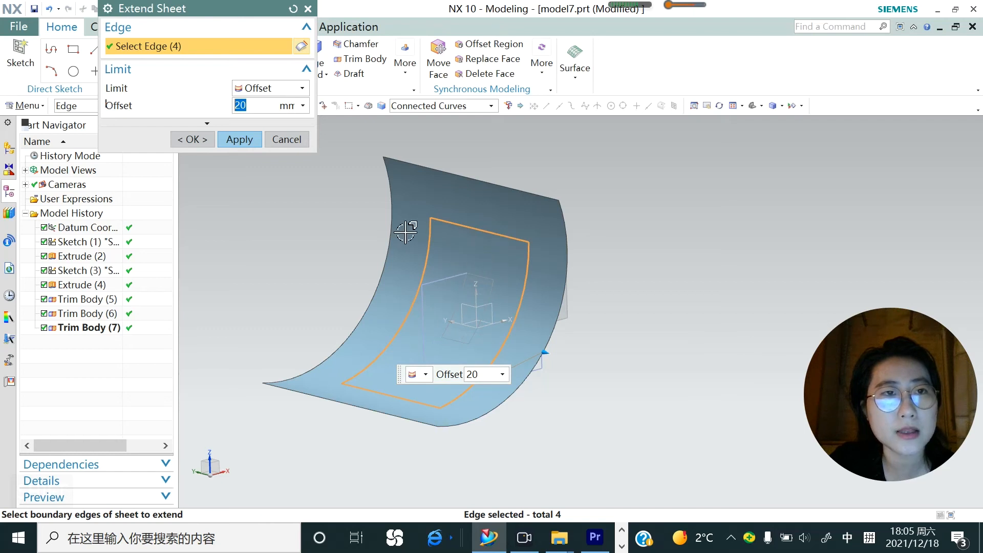
text(-5)
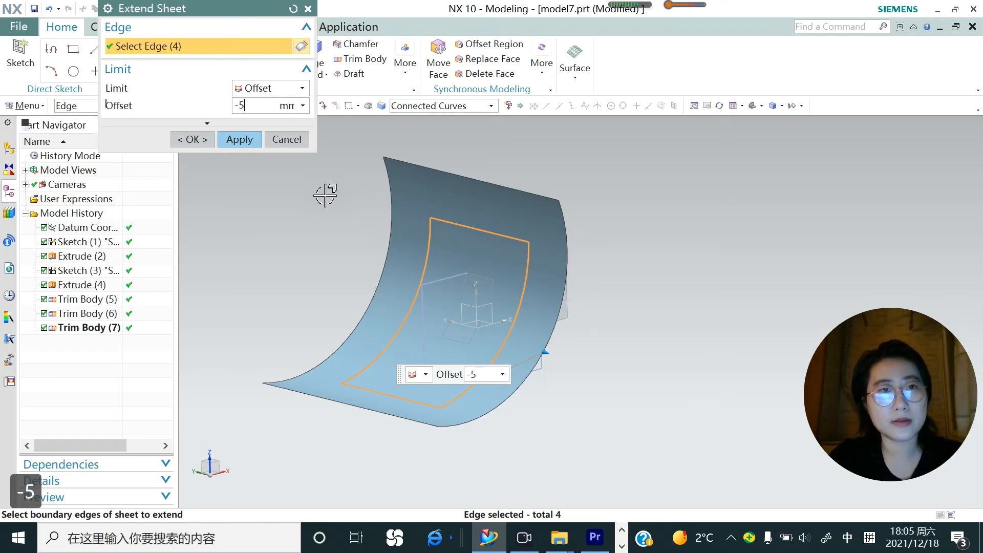
key(Return)
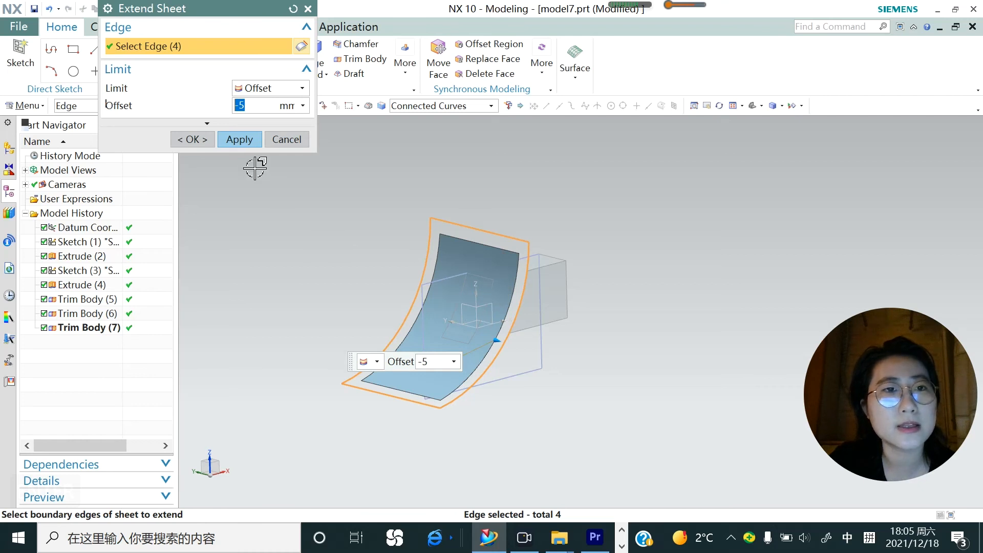
click(238, 138)
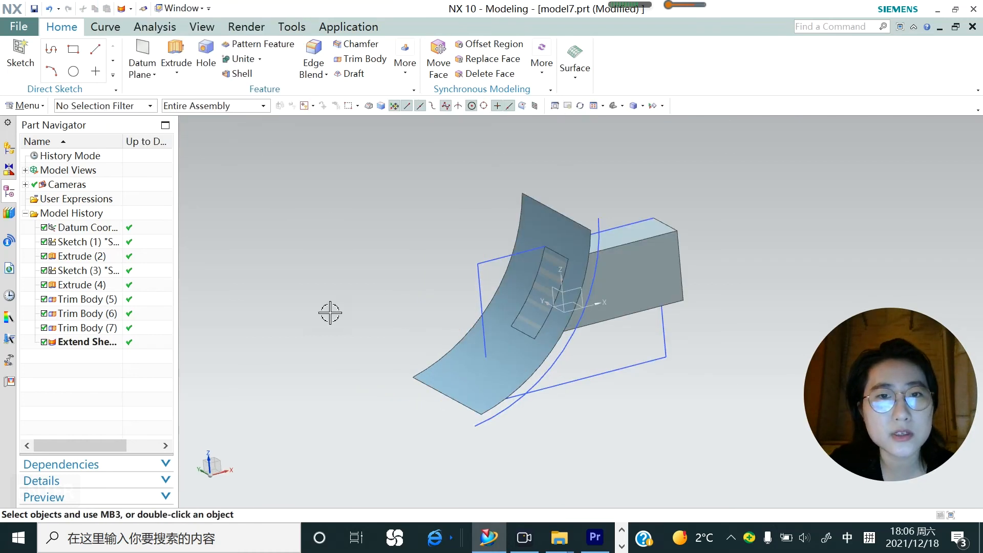
Start Divide Face on the solid block's large side face, with Object as the tool option
click(25, 105)
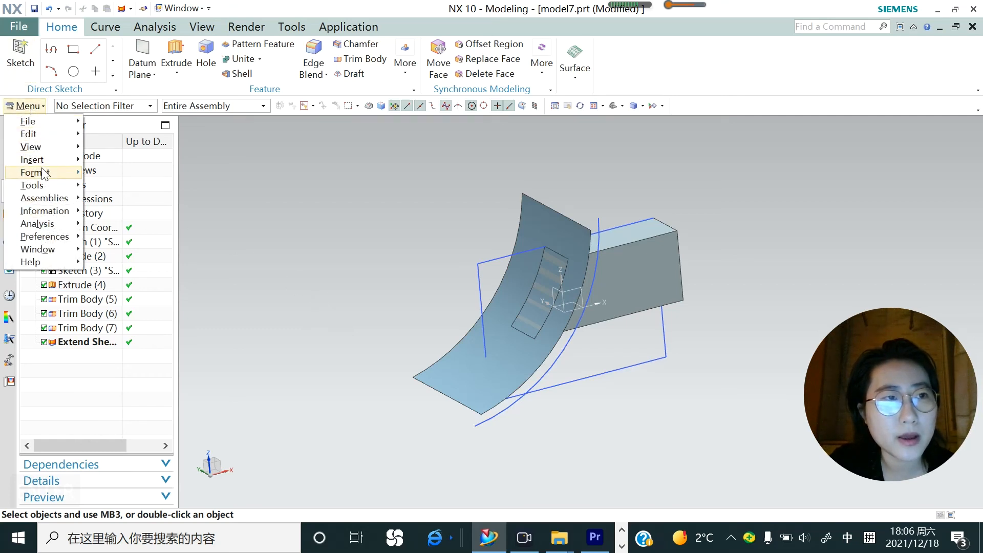
mouse_move(43, 159)
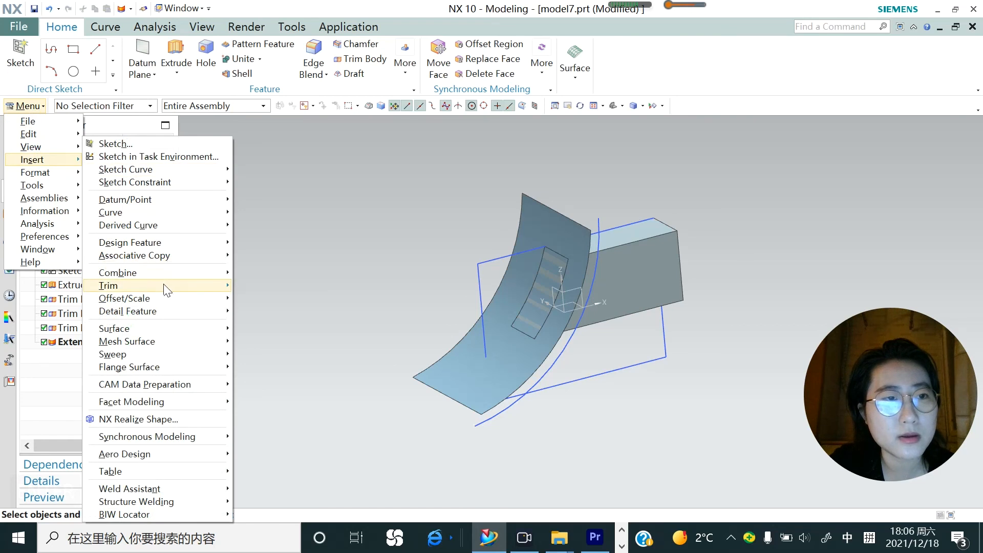
mouse_move(167, 288)
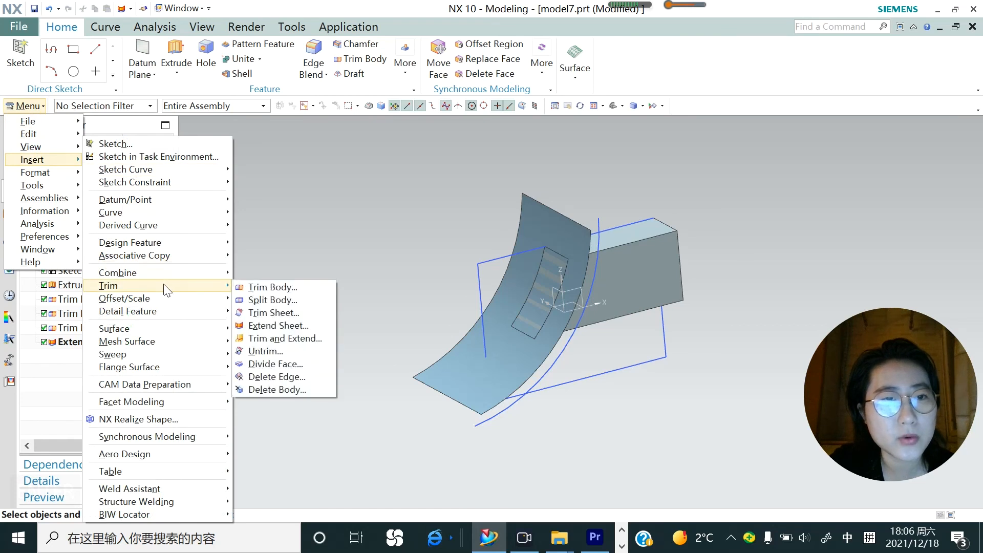
click(285, 364)
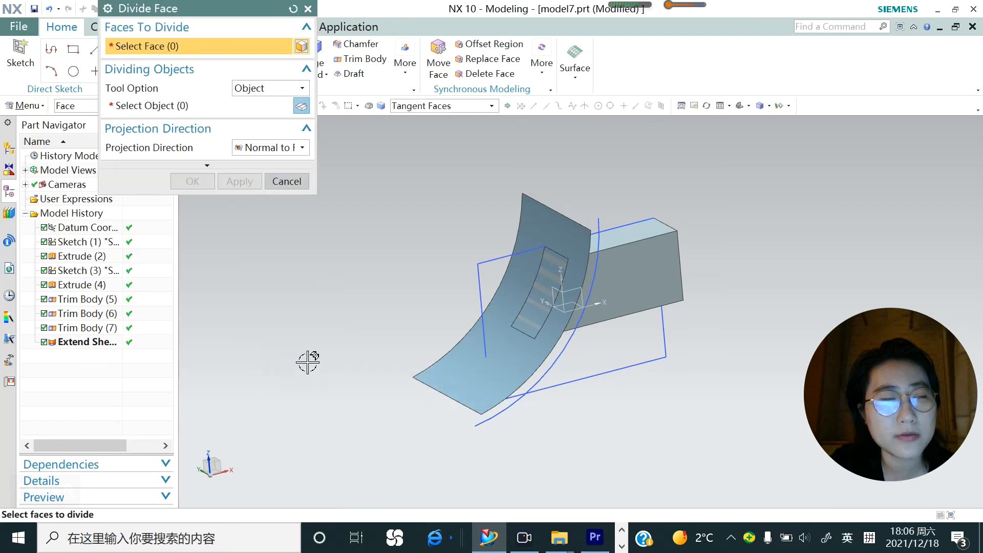
click(648, 275)
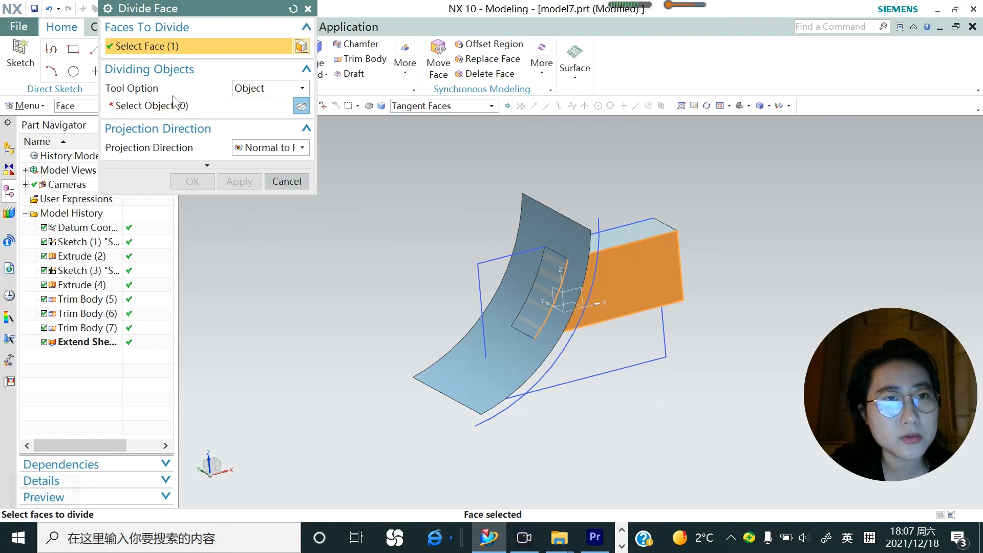
click(301, 89)
click(279, 103)
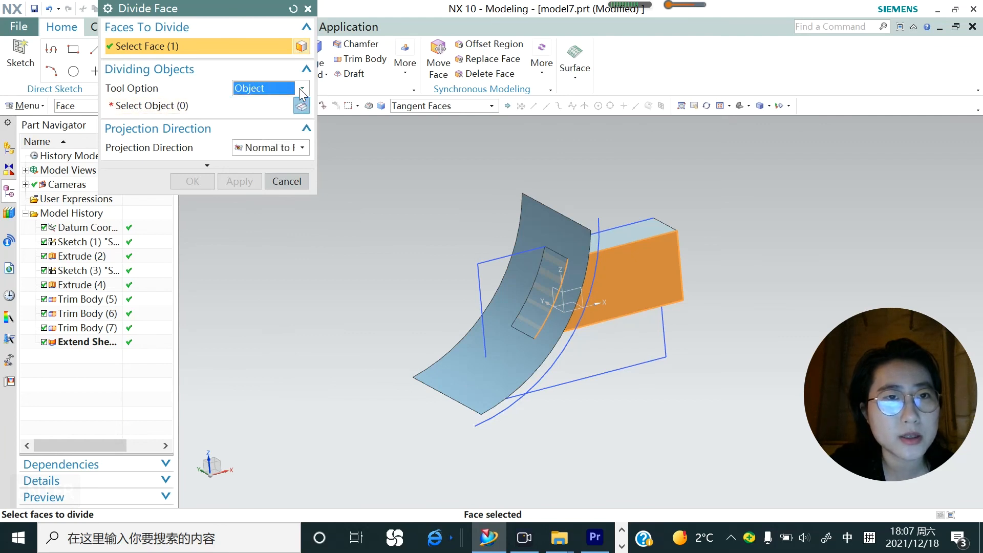
Divide the selected block face with the YZ plane of the datum coordinate system and close Divide Face
click(176, 111)
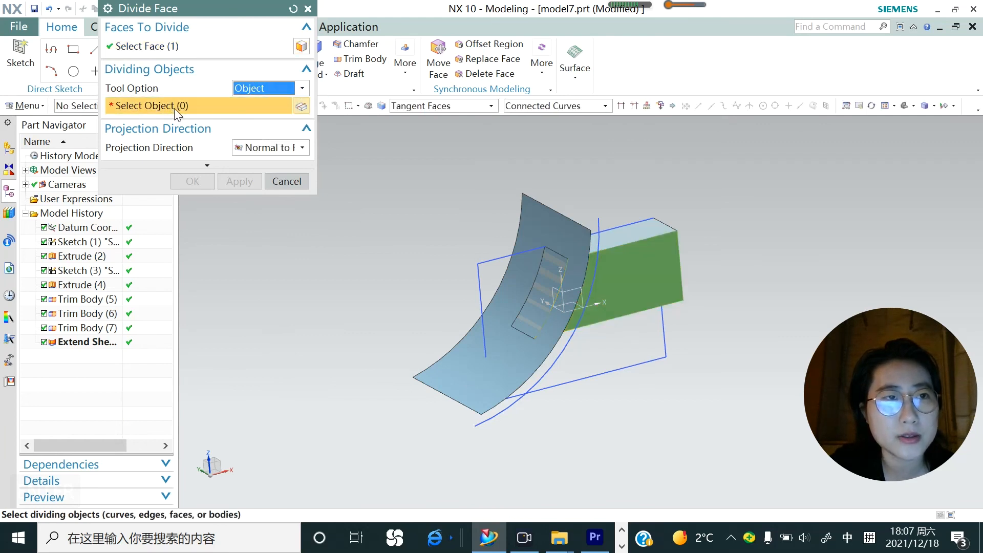
middle_drag(609, 294, 569, 303)
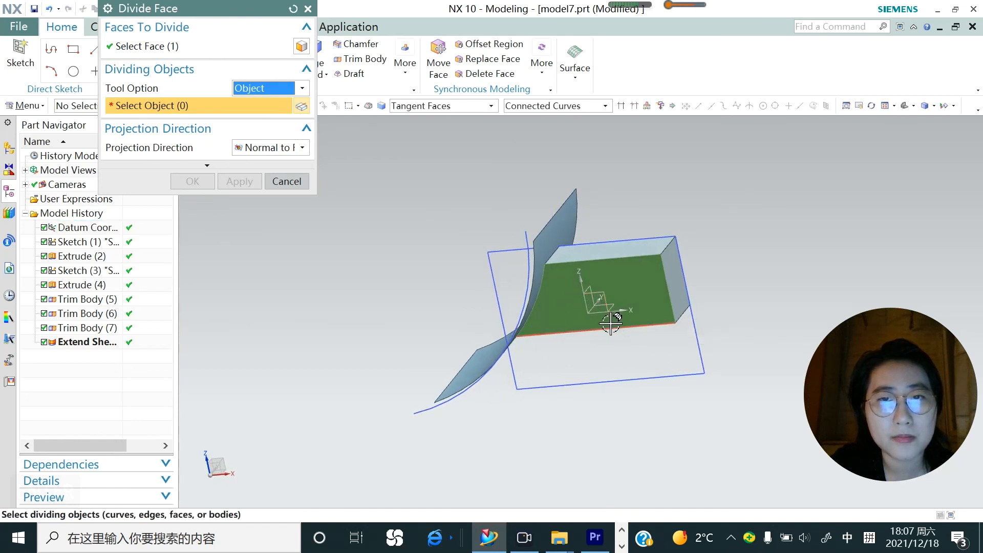
click(588, 297)
mouse_move(567, 313)
middle_down()
mouse_move(599, 303)
mouse_move(588, 307)
mouse_move(604, 287)
mouse_move(572, 315)
middle_up()
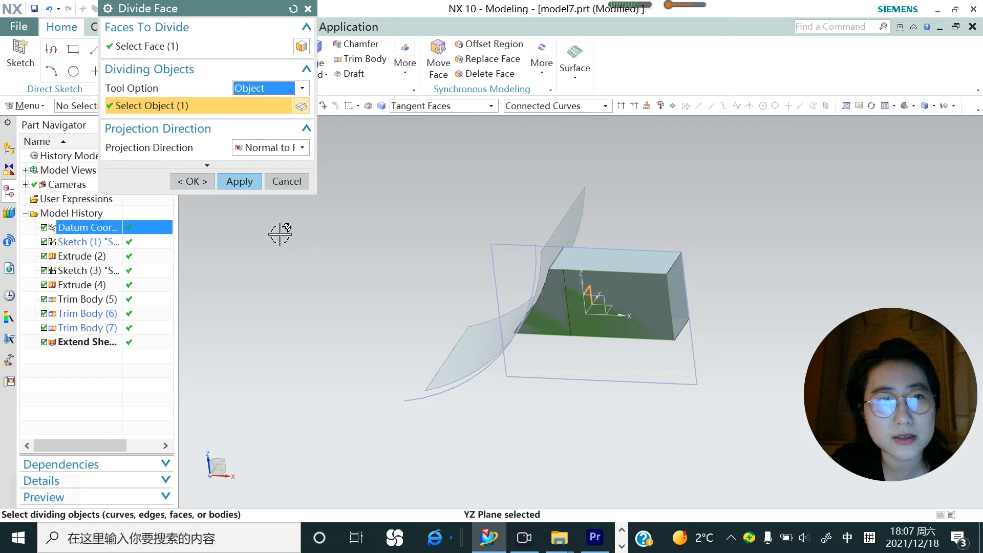
click(237, 181)
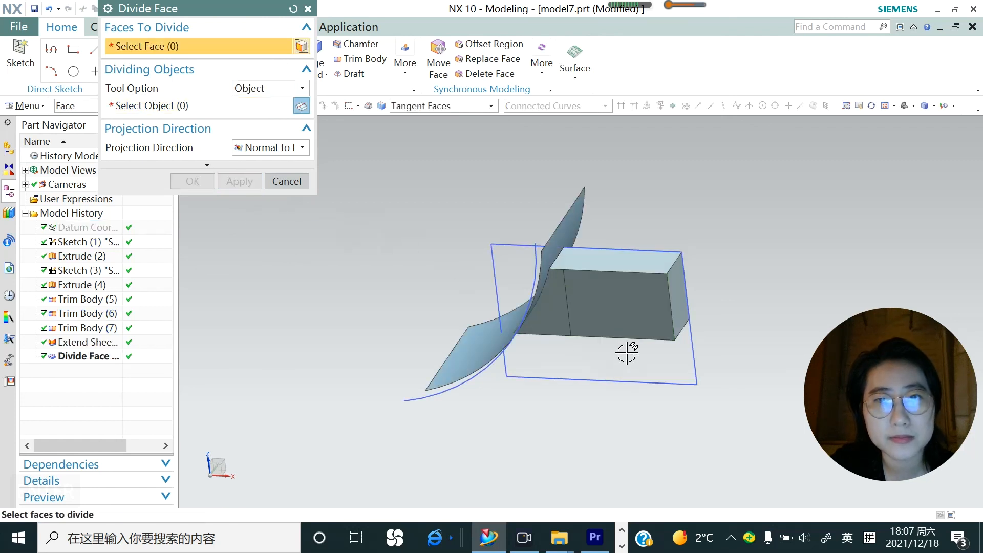
scroll(625, 352, up, 2)
click(277, 183)
middle_drag(494, 340, 444, 320)
scroll(444, 322, up, 1)
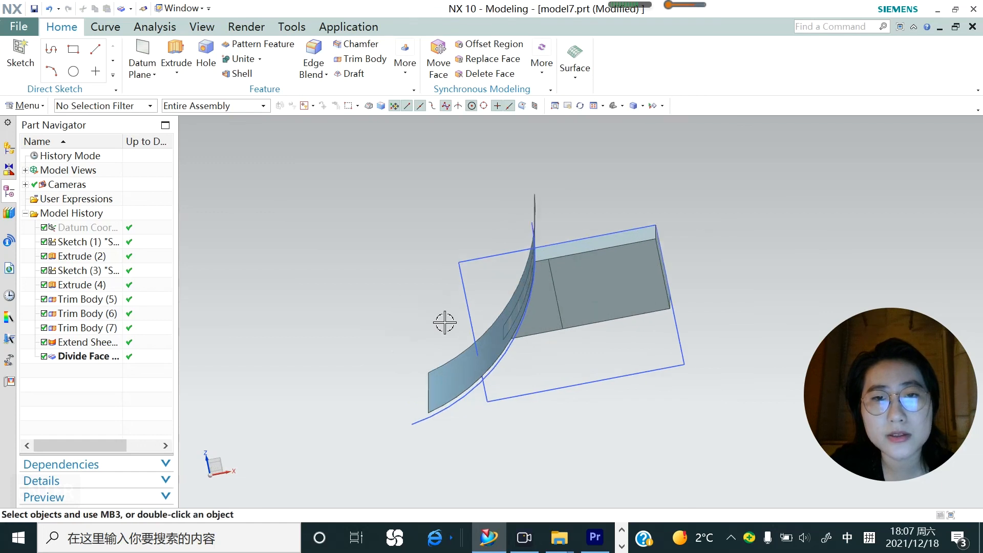